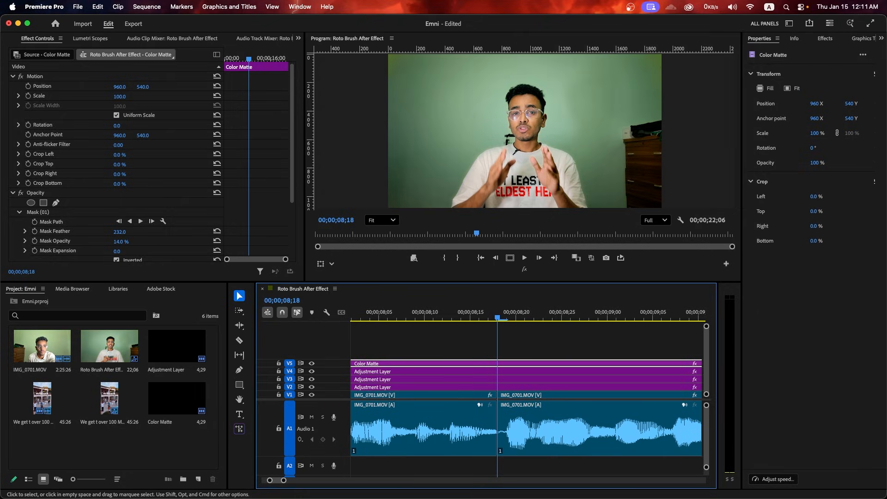
# Mark the out point at 00;00;08;18 in the Roto Brush After Effect sequence
pyautogui.press('o')
pyautogui.moveTo(506, 311); pyautogui.dragTo(497, 311)
pyautogui.scroll(-5, 548, 341)
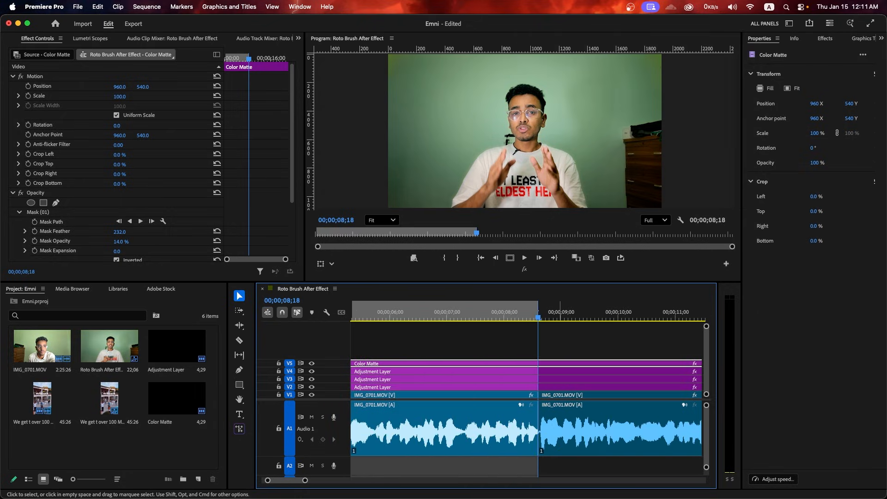
pyautogui.press('super+m')
# Set the H.264 export range to Source In/Out
pyautogui.click(415, 364)
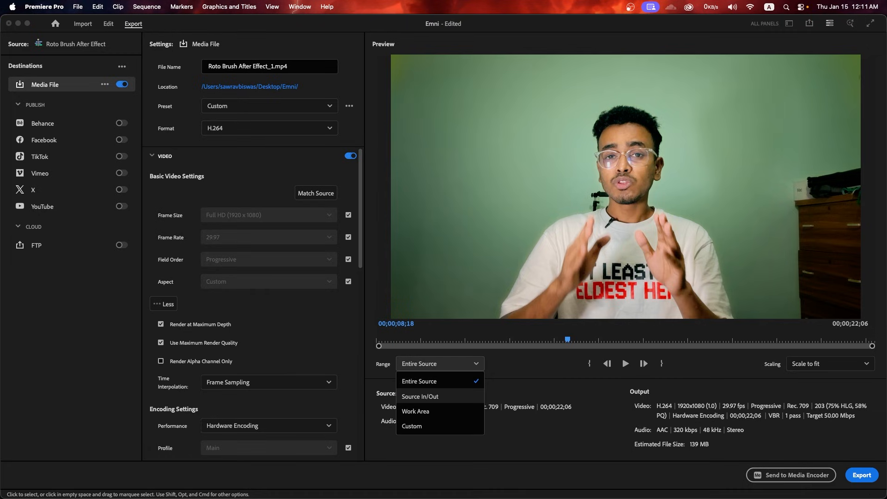
pyautogui.click(420, 396)
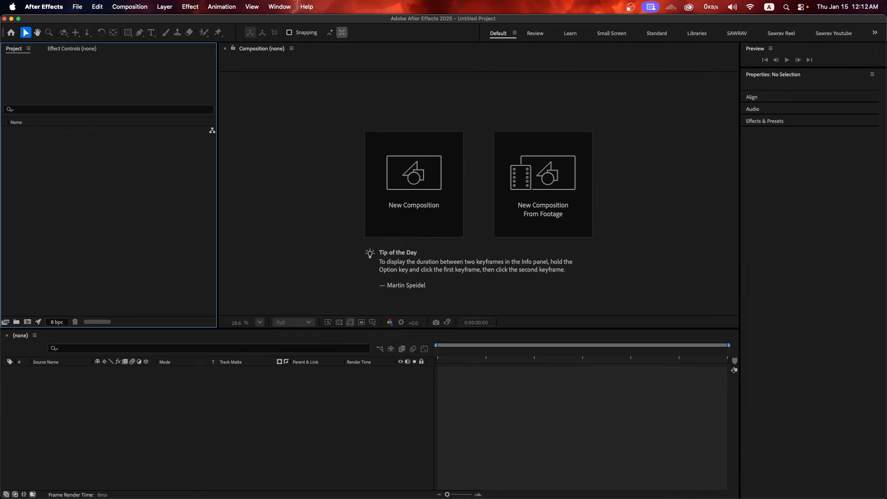
# Import Animation 01.mp4 into the After Effects project
pyautogui.press('super+i')
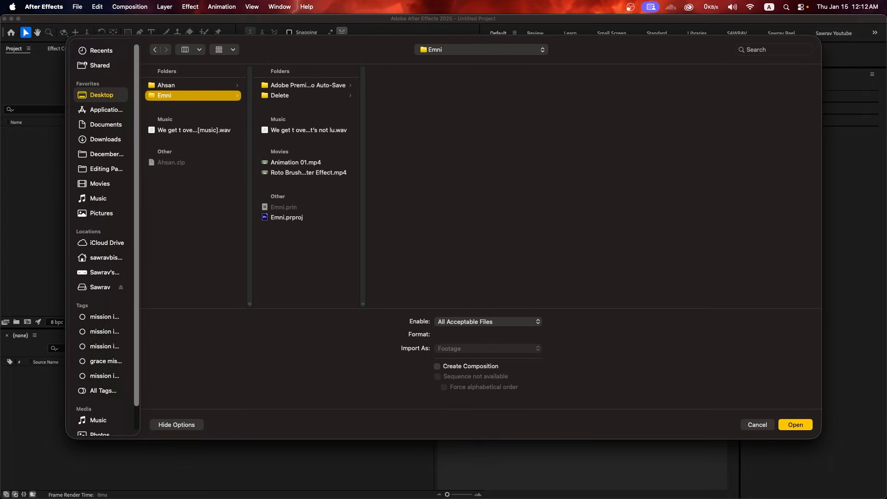
pyautogui.click(295, 162)
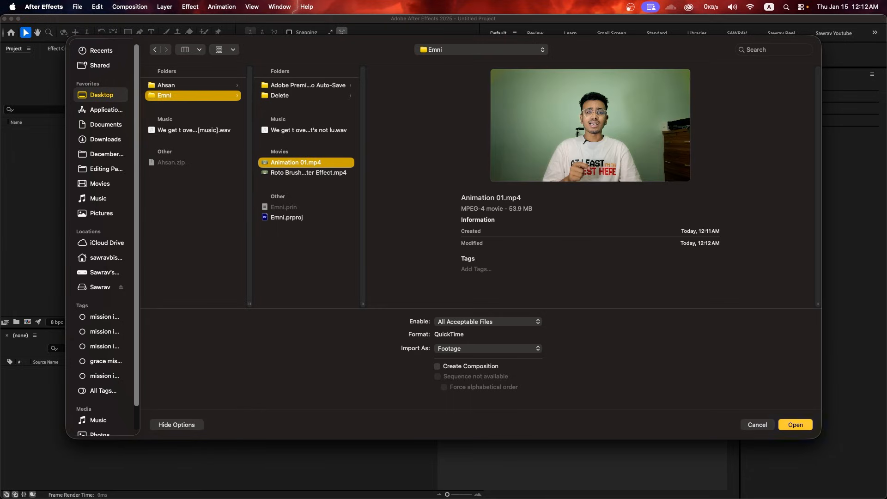
pyautogui.press('Return')
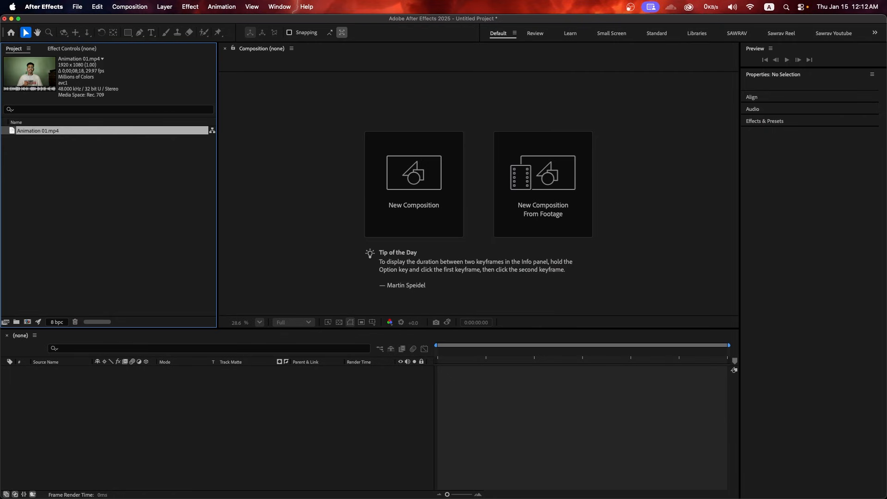
# Create a new composition from the Animation 01.mp4 footage
pyautogui.rightClick(49, 131)
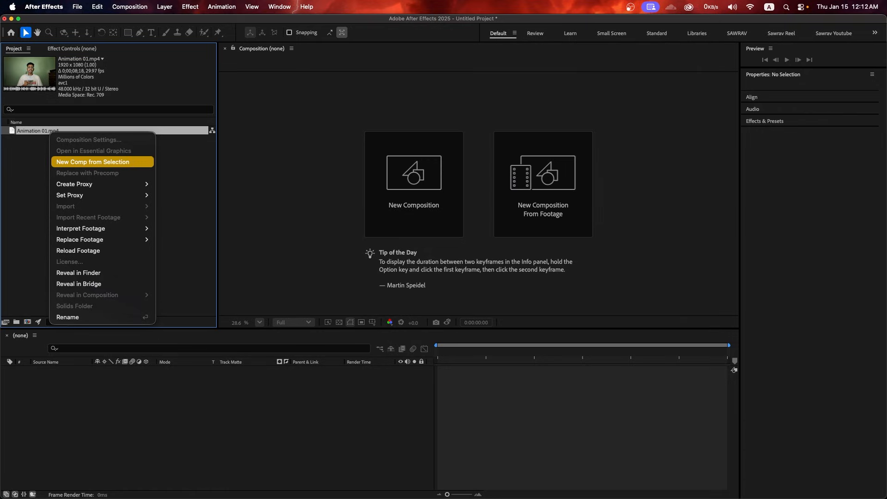
pyautogui.click(92, 161)
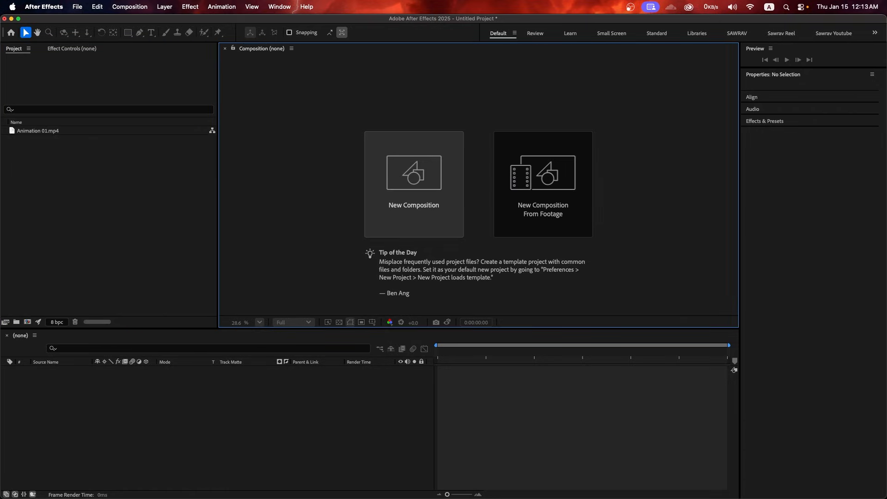
pyautogui.click(414, 184)
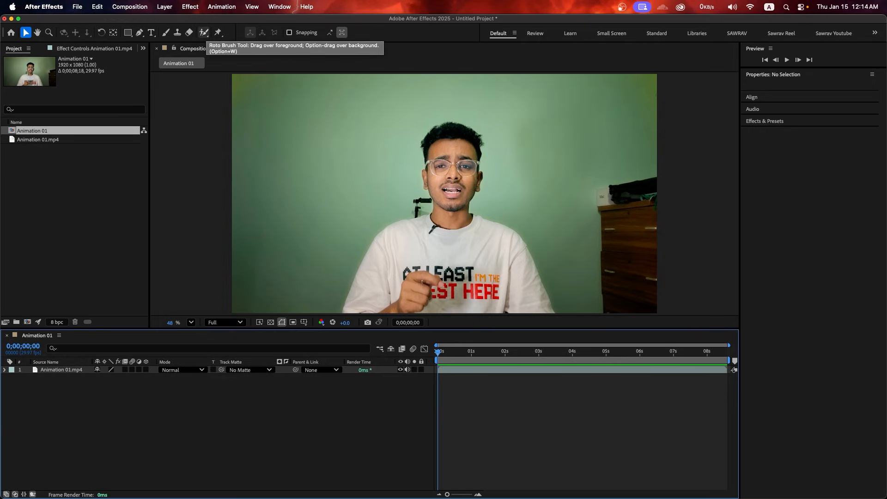
# With the Roto Brush, paint a foreground stroke down the speaker's face in the Layer panel
pyautogui.click(204, 32)
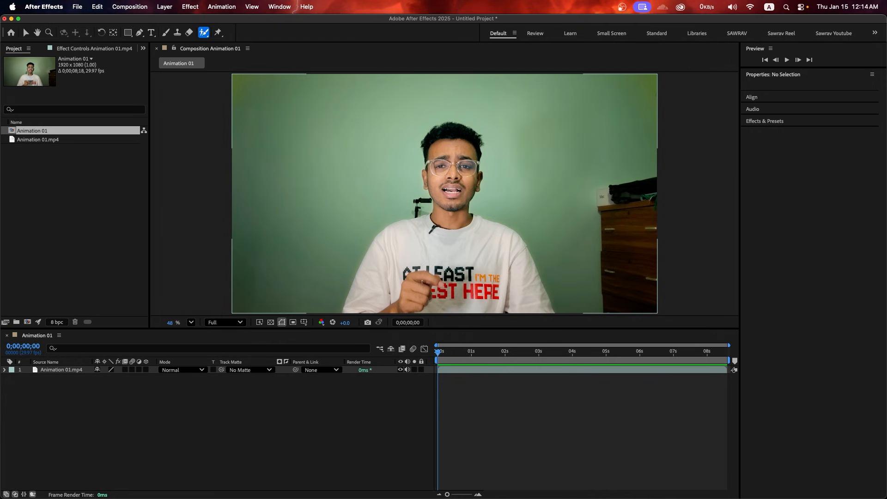
pyautogui.doubleClick(445, 172)
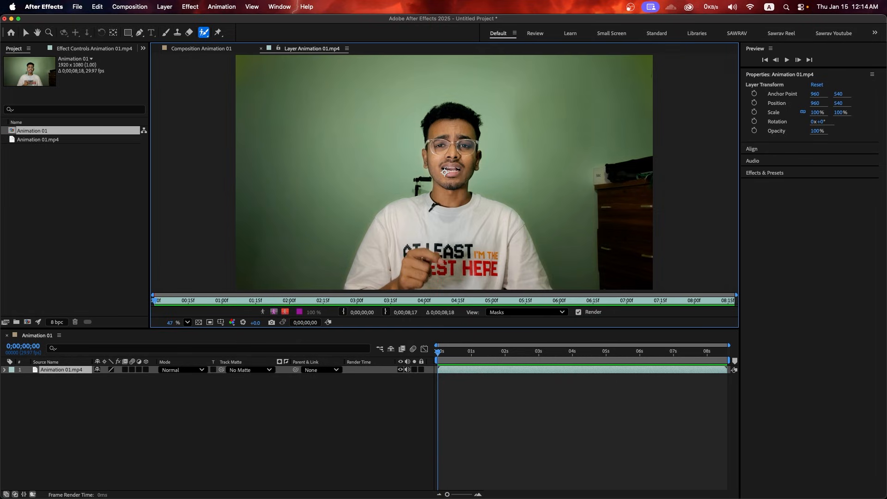
pyautogui.scroll(1, 444, 172)
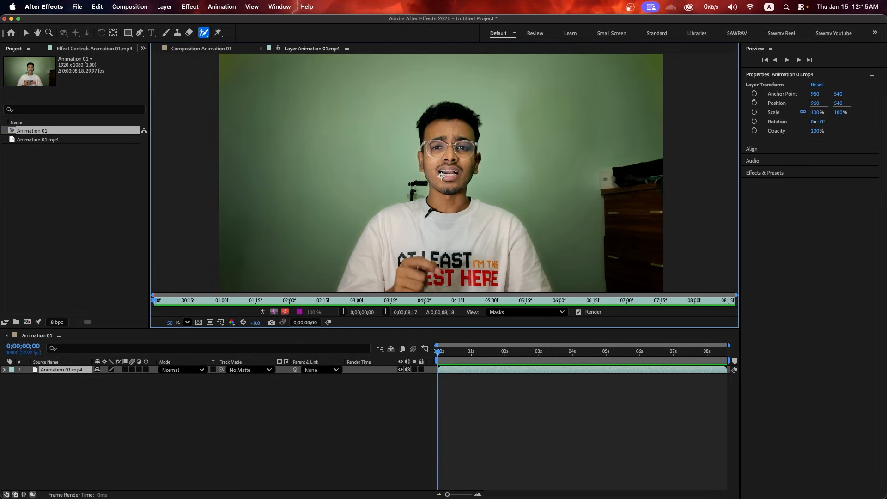
pyautogui.scroll(8, 441, 176)
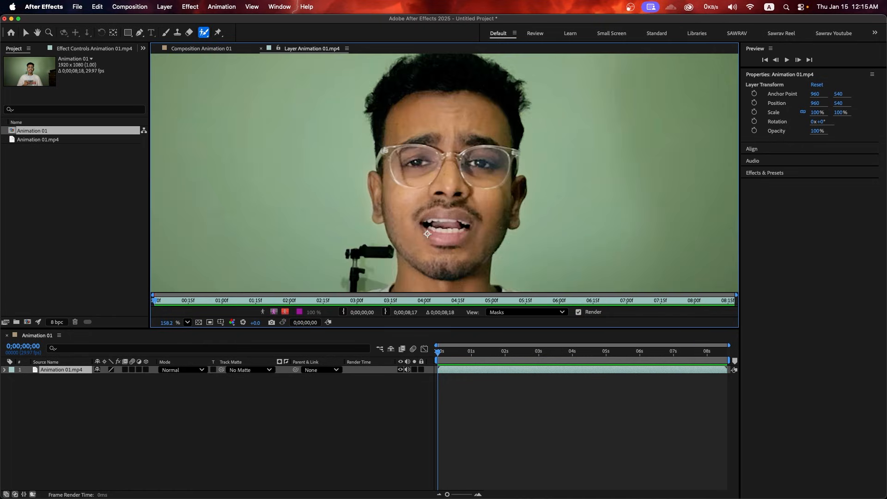
pyautogui.scroll(-8, 439, 185)
pyautogui.scroll(3, 436, 197)
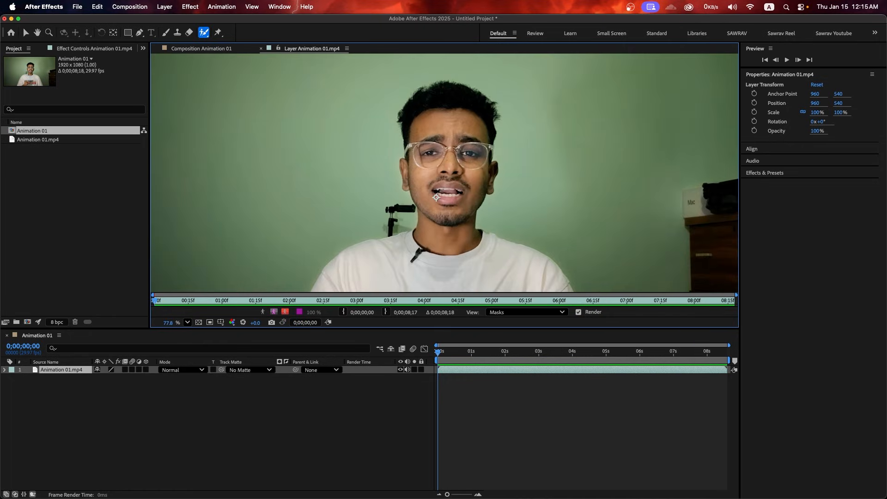
pyautogui.moveTo(436, 197); pyautogui.dragTo(432, 99)
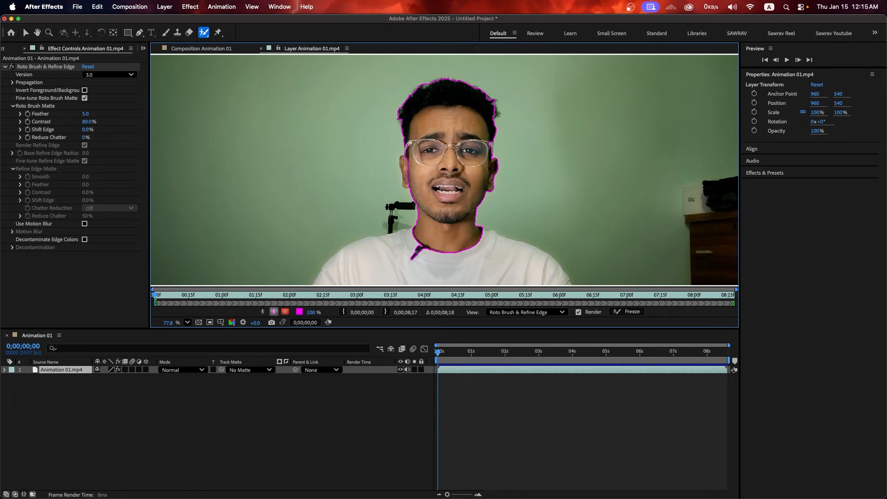
# Resize the Roto Brush and remove the background right of the neck from the matte
pyautogui.moveTo(270, 136)
pyautogui.mouseDown()
pyautogui.moveTo(293, 136)
pyautogui.moveTo(285, 136)
pyautogui.mouseUp()
pyautogui.scroll(2, 413, 171)
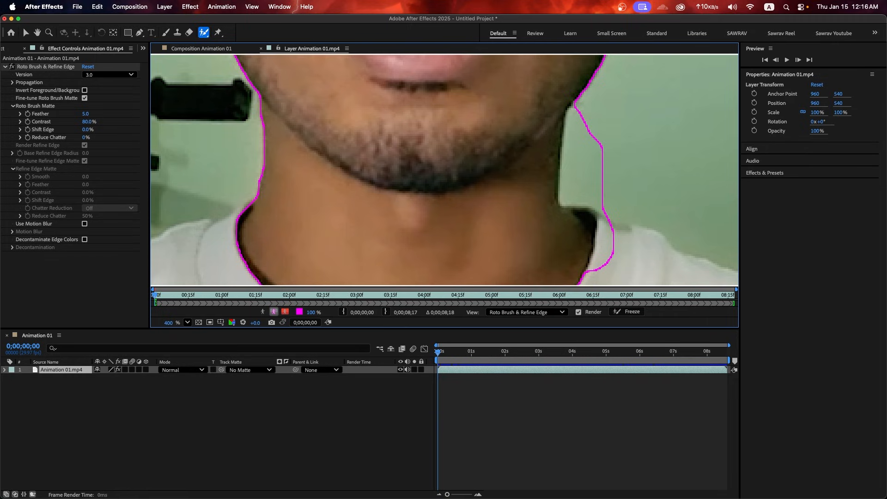
pyautogui.keyDown('alt'); pyautogui.click(602, 165); pyautogui.keyUp('alt')
pyautogui.keyDown('alt'); pyautogui.click(596, 174); pyautogui.keyUp('alt')
pyautogui.keyDown('alt'); pyautogui.click(600, 143); pyautogui.keyUp('alt')
pyautogui.keyDown('alt'); pyautogui.click(596, 146); pyautogui.keyUp('alt')
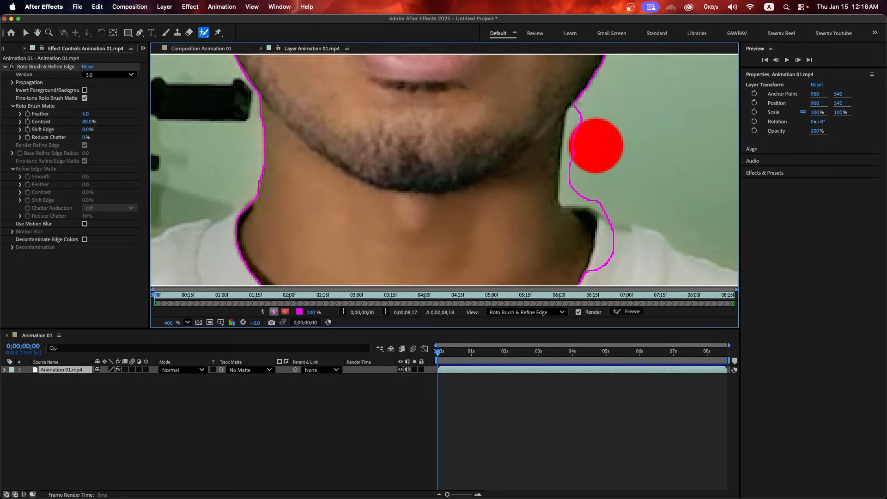
# View the layer at actual size and inspect the head, glasses and face edges
pyautogui.press('/')
pyautogui.moveTo(559, 139); pyautogui.dragTo(456, 250)
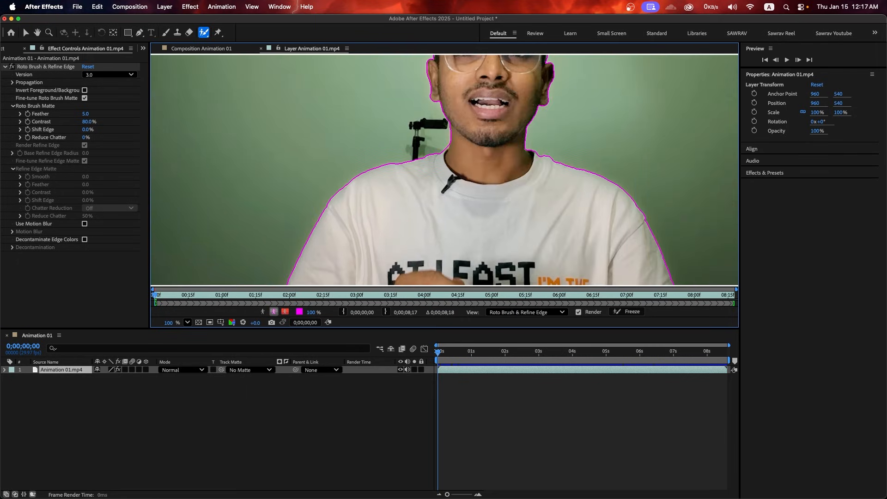
pyautogui.scroll(3, 433, 161)
pyautogui.scroll(-2, 433, 160)
pyautogui.moveTo(433, 160); pyautogui.dragTo(304, 304)
pyautogui.moveTo(530, 68); pyautogui.dragTo(499, 147)
pyautogui.scroll(2, 499, 146)
pyautogui.scroll(-2, 502, 210)
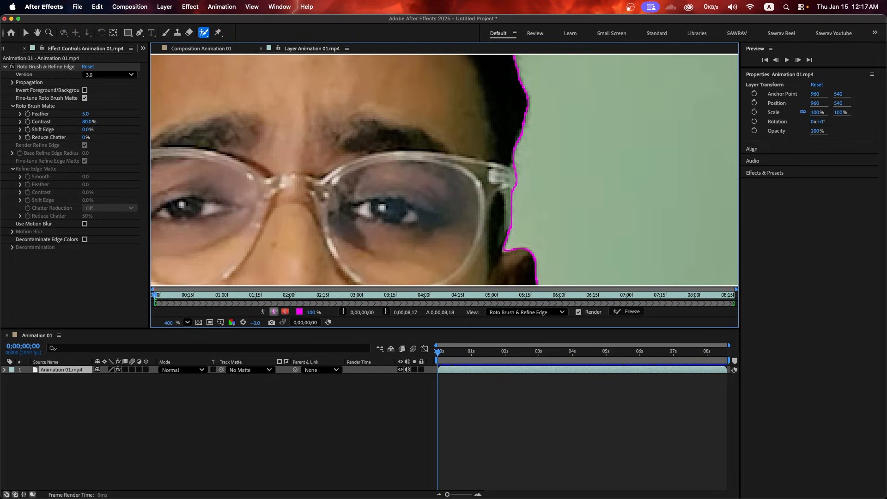
pyautogui.scroll(-2, 502, 210)
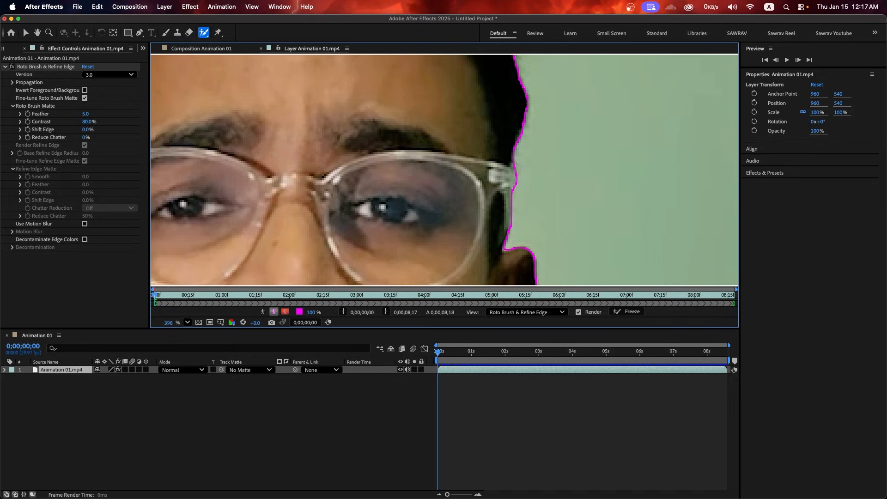
pyautogui.scroll(-8, 502, 210)
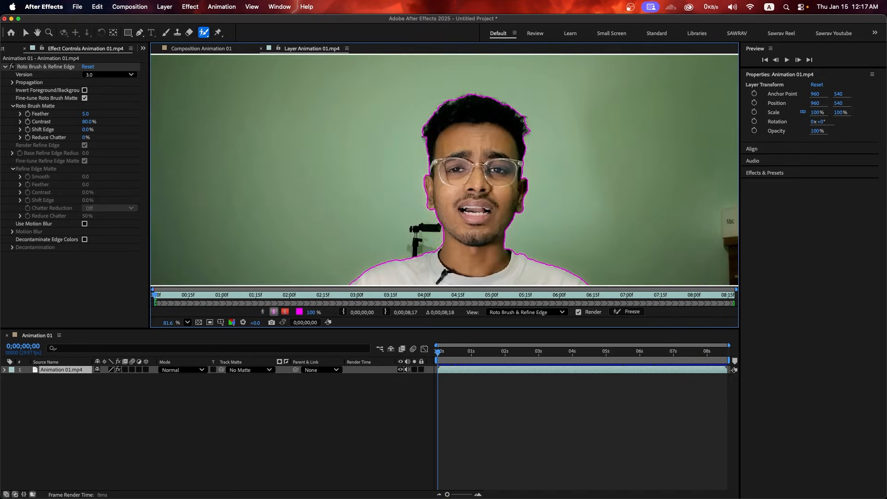
pyautogui.scroll(9, 516, 143)
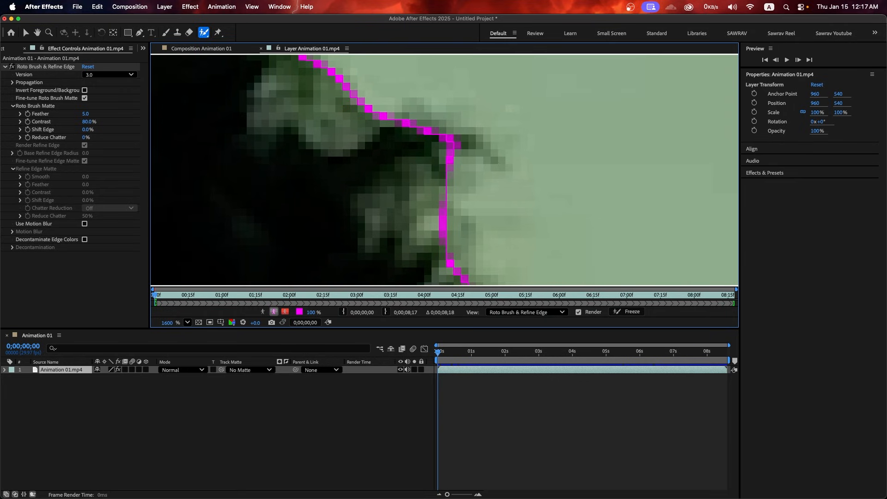
pyautogui.scroll(-5, 520, 145)
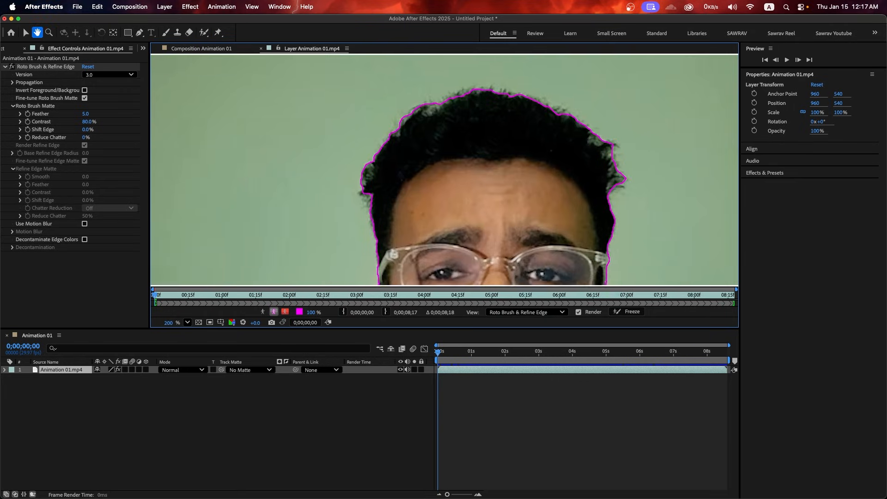
pyautogui.scroll(3, 427, 116)
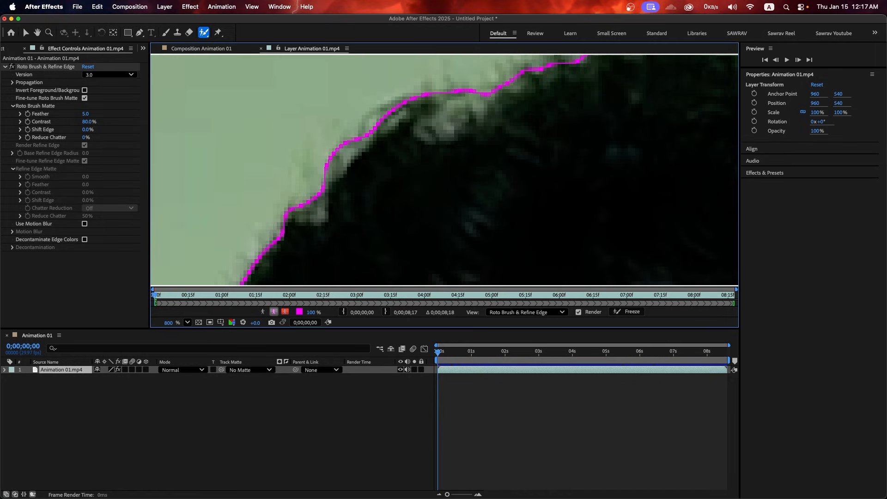
pyautogui.scroll(-1, 430, 120)
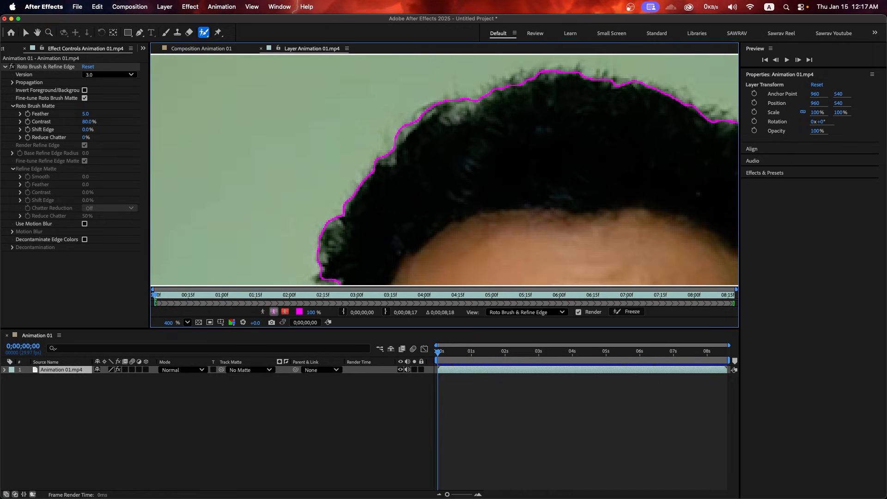
# Paint Refine Edge strokes along the top of the curly hair
pyautogui.click(204, 32)
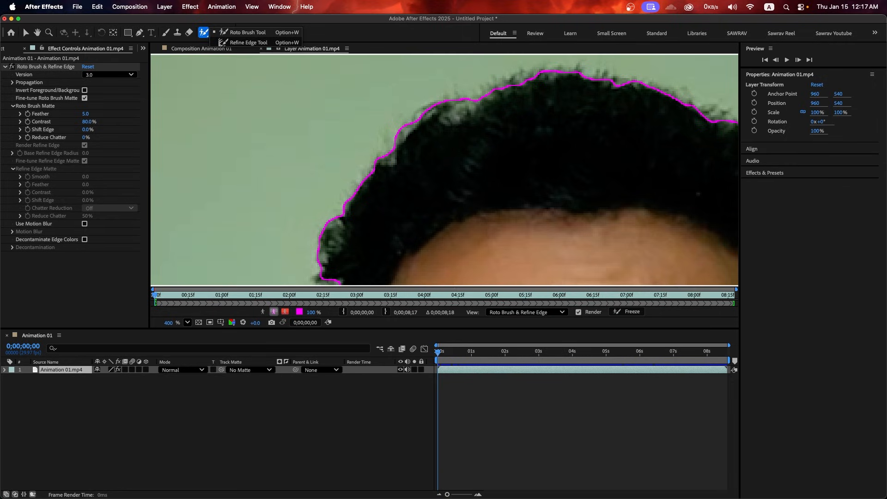
pyautogui.click(249, 42)
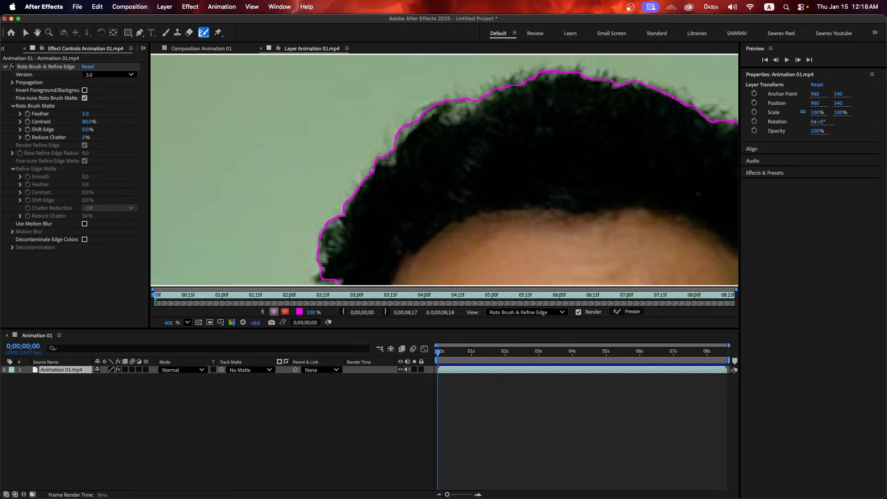
pyautogui.scroll(2, 347, 138)
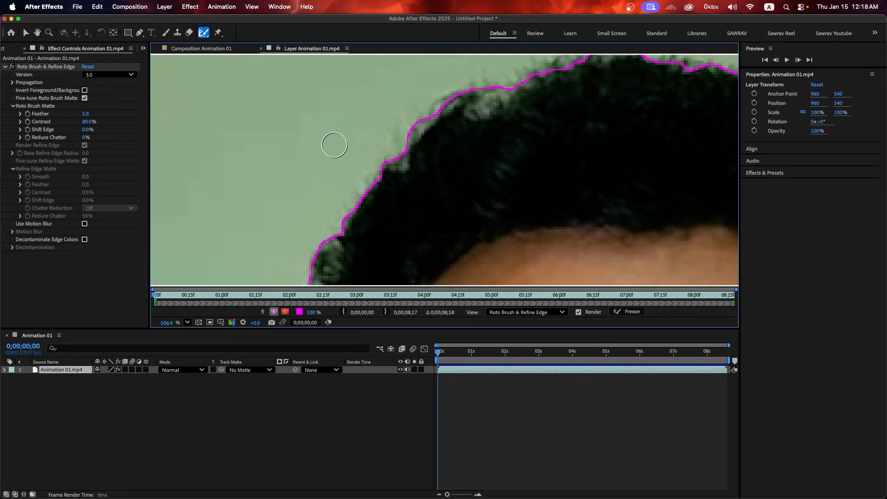
pyautogui.scroll(-2, 335, 144)
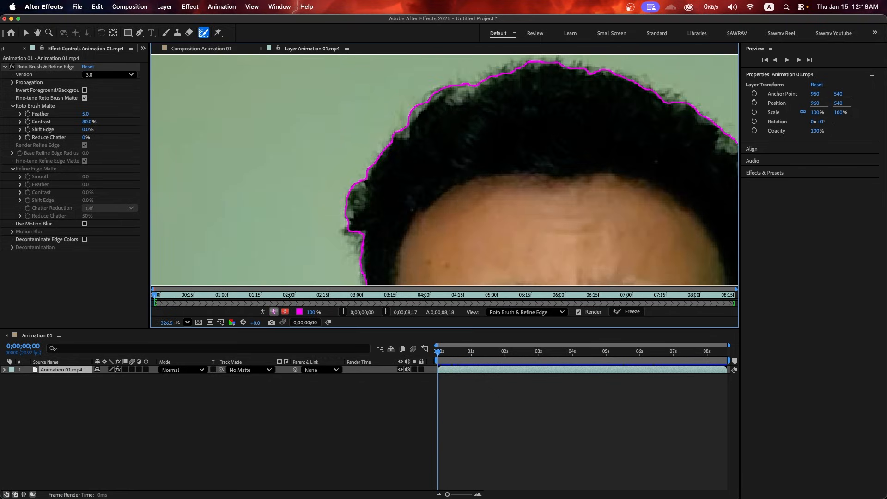
pyautogui.moveTo(370, 129); pyautogui.dragTo(384, 129)
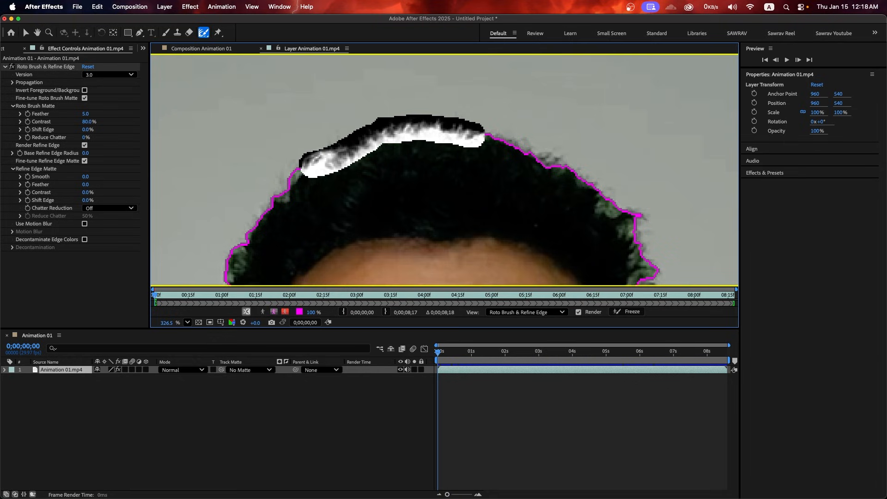
pyautogui.moveTo(485, 132); pyautogui.dragTo(523, 143)
pyautogui.moveTo(524, 144)
pyautogui.mouseDown()
pyautogui.moveTo(477, 126)
pyautogui.moveTo(523, 153)
pyautogui.mouseUp()
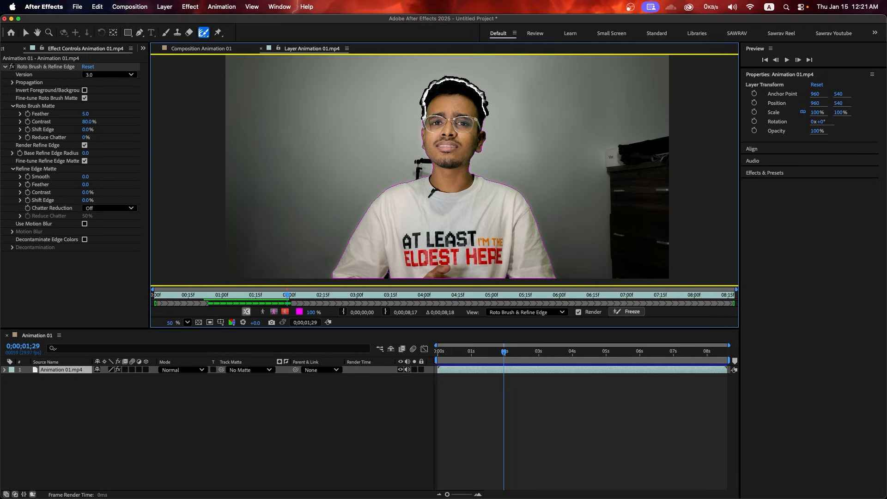
# Freeze the roto propagation and add the shirt neckline to the subject matte
pyautogui.click(627, 312)
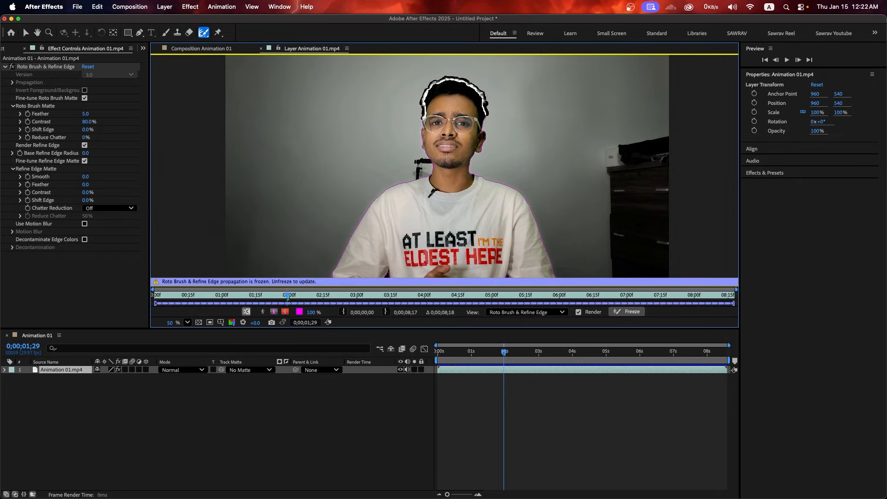
pyautogui.moveTo(488, 183); pyautogui.dragTo(369, 202)
pyautogui.scroll(3, 477, 130)
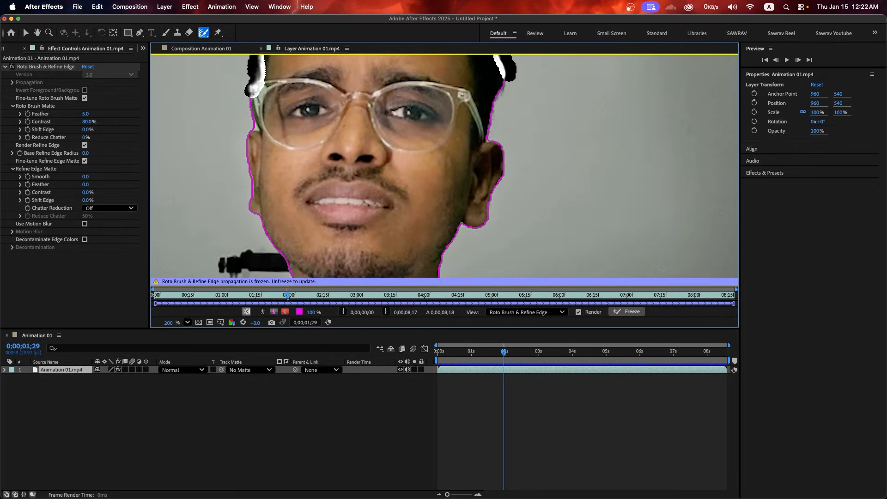
pyautogui.scroll(-3, 473, 168)
pyautogui.scroll(4, 471, 161)
pyautogui.scroll(-5, 517, 138)
pyautogui.scroll(5, 517, 171)
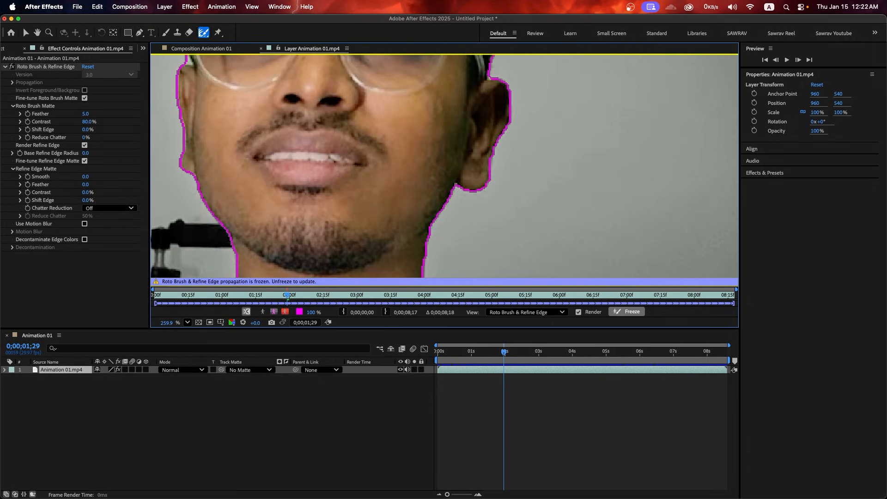
pyautogui.scroll(-7, 443, 167)
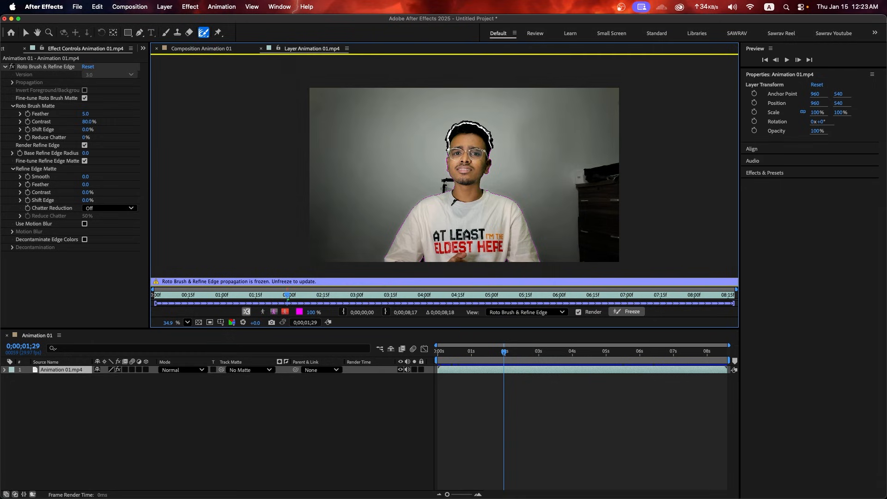
# Move the Animation 01.mp4 cutout layer above the orange title text in the Timeline
pyautogui.click(201, 49)
pyautogui.moveTo(504, 352)
pyautogui.mouseDown()
pyautogui.moveTo(665, 352)
pyautogui.moveTo(485, 352)
pyautogui.moveTo(514, 352)
pyautogui.mouseUp()
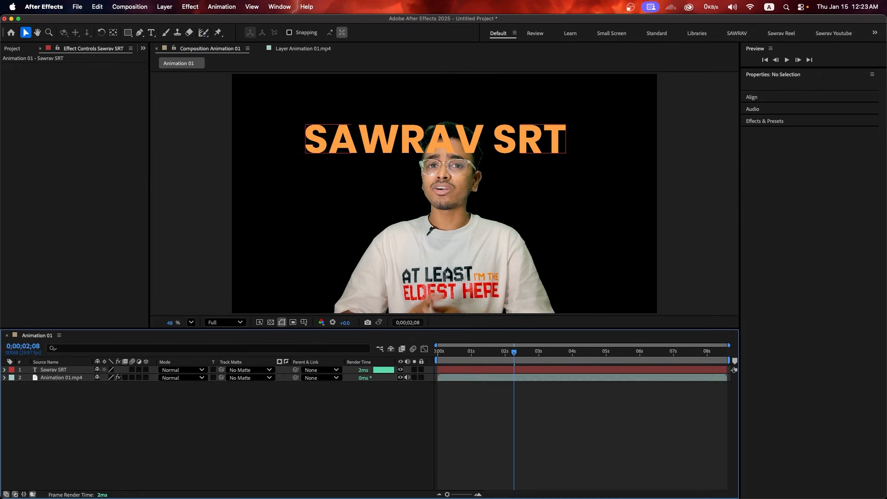
pyautogui.click(61, 378)
pyautogui.moveTo(62, 378); pyautogui.dragTo(62, 367)
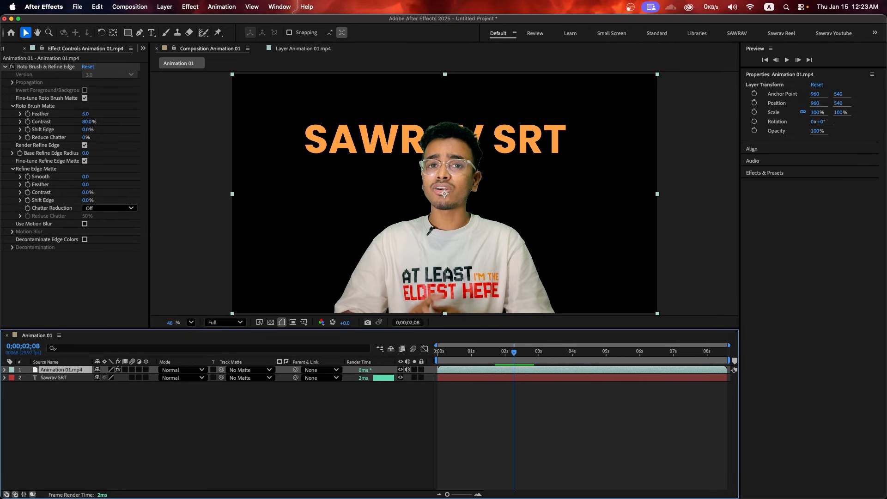
# Duplicate the footage, move the copy below the title, and delete its Roto Brush effect
pyautogui.press('super+d')
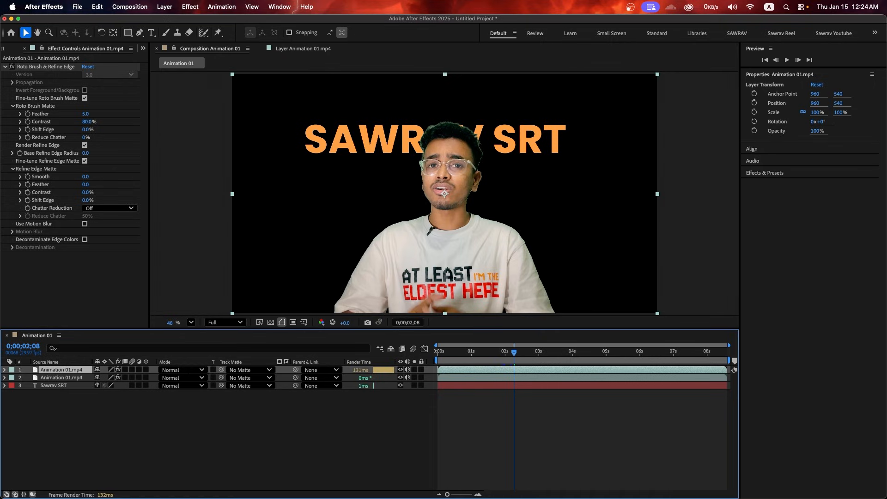
pyautogui.moveTo(61, 370); pyautogui.dragTo(61, 392)
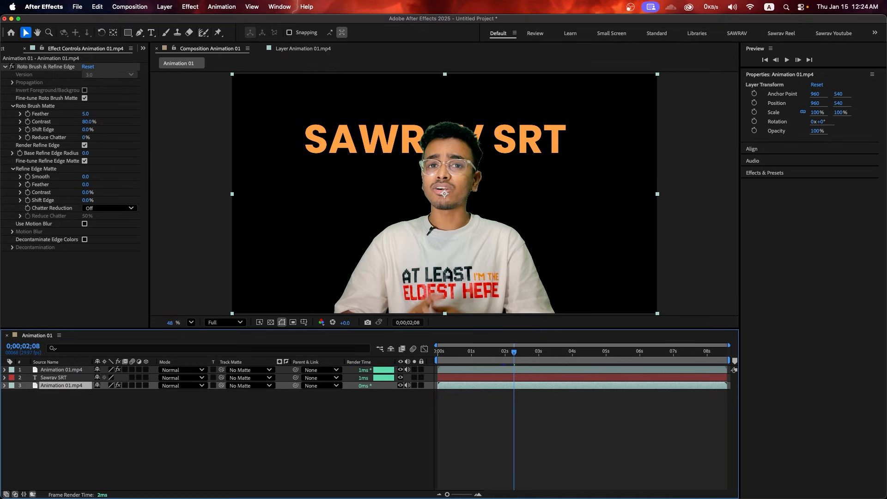
pyautogui.click(280, 7)
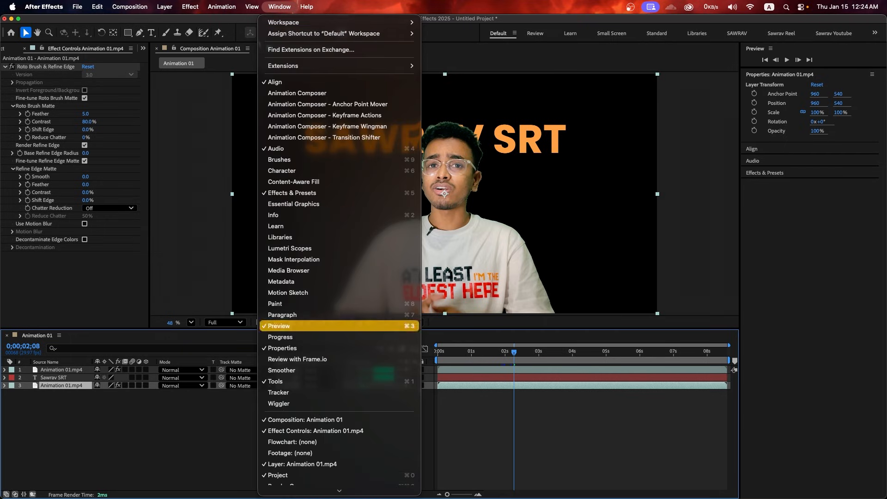
pyautogui.click(316, 430)
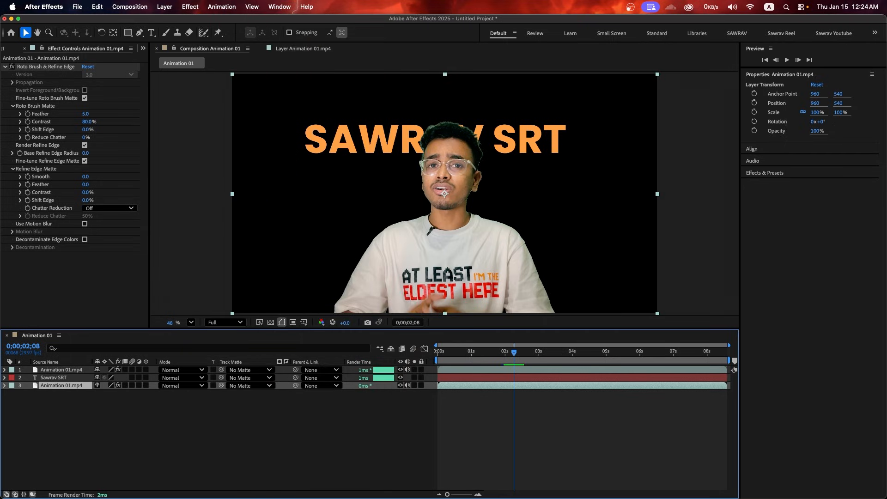
pyautogui.click(45, 67)
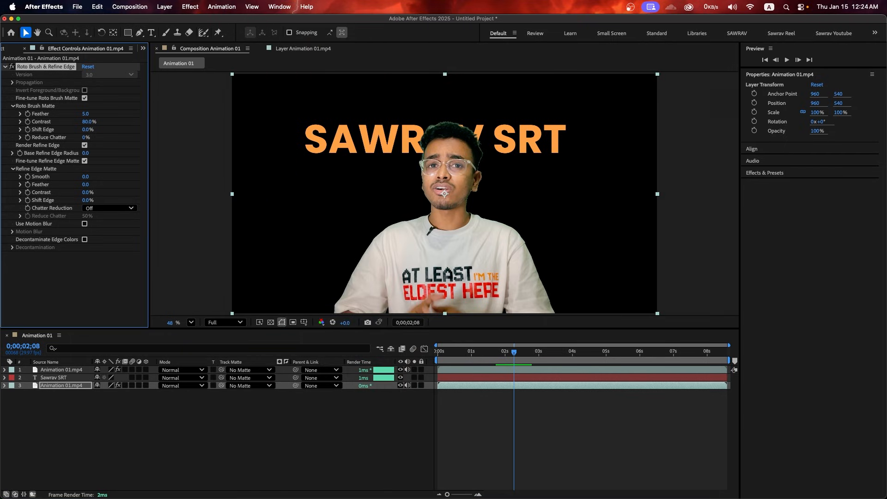
pyautogui.press('Delete')
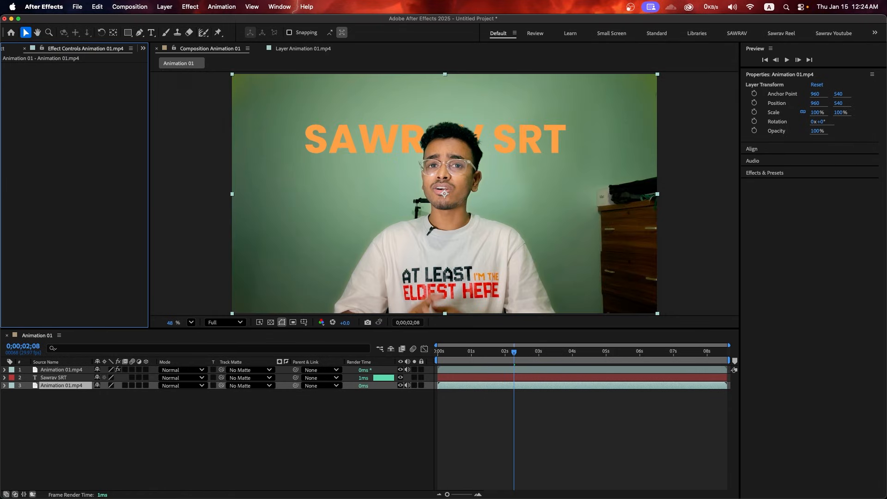
# Solo each footage layer to check the result, then preview the composition
pyautogui.click(62, 386)
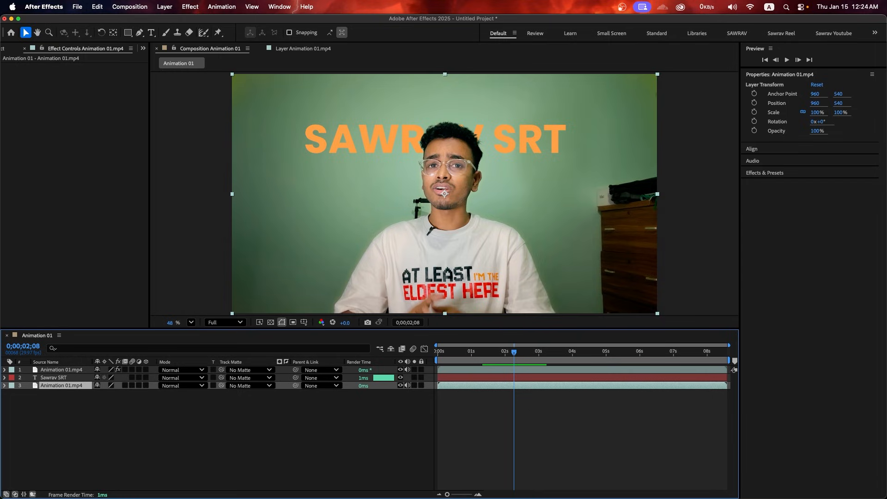
pyautogui.click(414, 385)
pyautogui.click(414, 385)
pyautogui.click(61, 369)
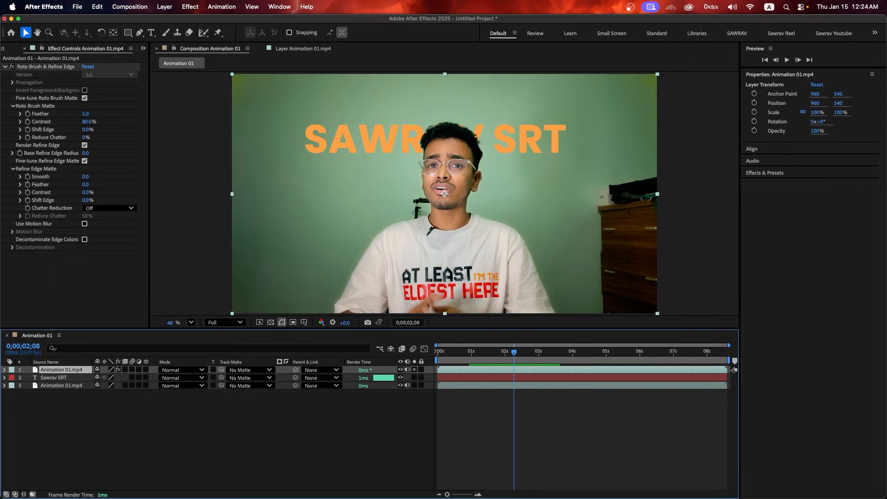
pyautogui.click(415, 370)
pyautogui.click(414, 370)
pyautogui.click(388, 140)
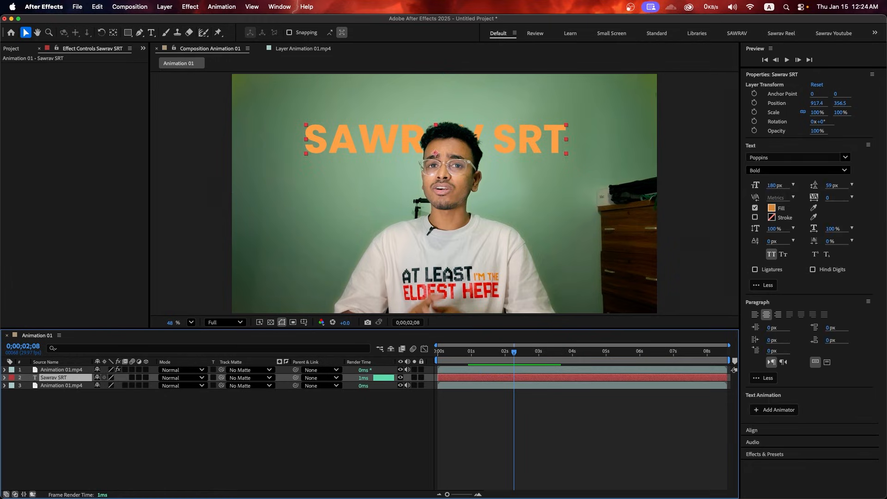
pyautogui.press('space')
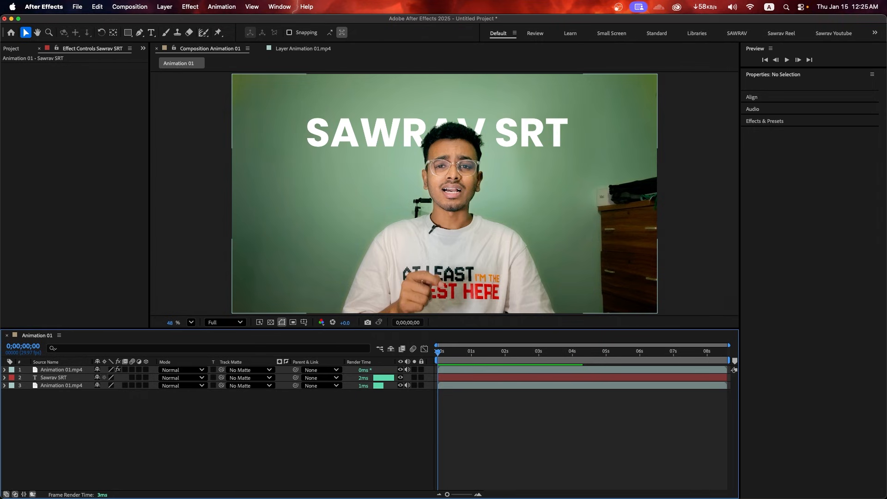
# Reposition the white title so it sits behind the speaker's head
pyautogui.click(54, 377)
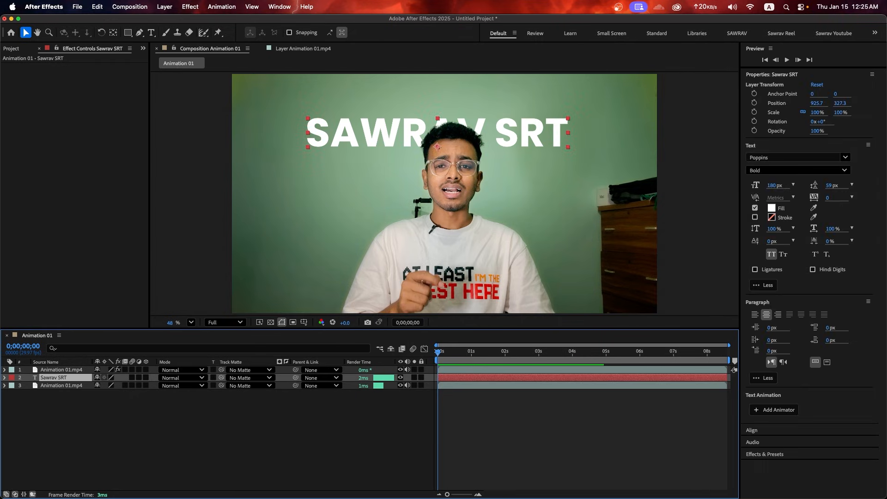
pyautogui.moveTo(370, 133); pyautogui.dragTo(395, 129)
pyautogui.moveTo(463, 131)
pyautogui.mouseDown()
pyautogui.moveTo(546, 229)
pyautogui.moveTo(453, 234)
pyautogui.moveTo(414, 147)
pyautogui.moveTo(460, 125)
pyautogui.mouseUp()
pyautogui.scroll(2, 460, 125)
pyautogui.scroll(1, 445, 113)
pyautogui.moveTo(468, 177); pyautogui.dragTo(517, 187)
pyautogui.scroll(-5, 616, 125)
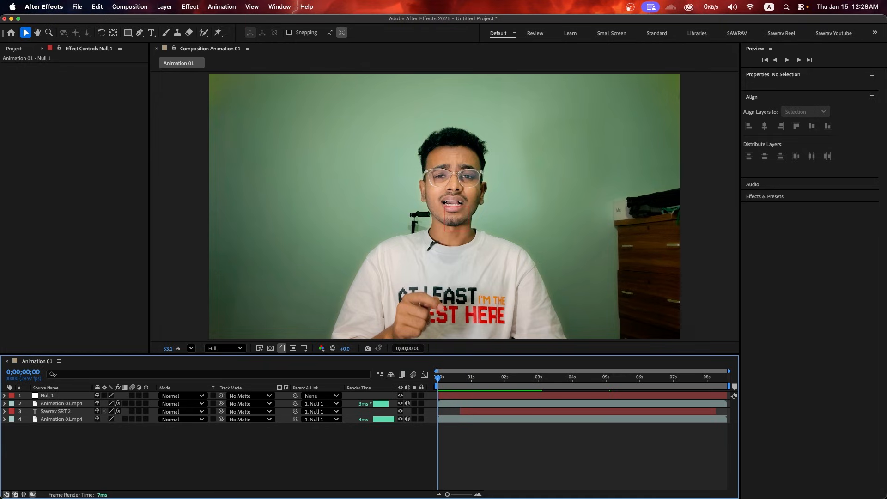
pyautogui.click(77, 6)
pyautogui.moveTo(125, 176)
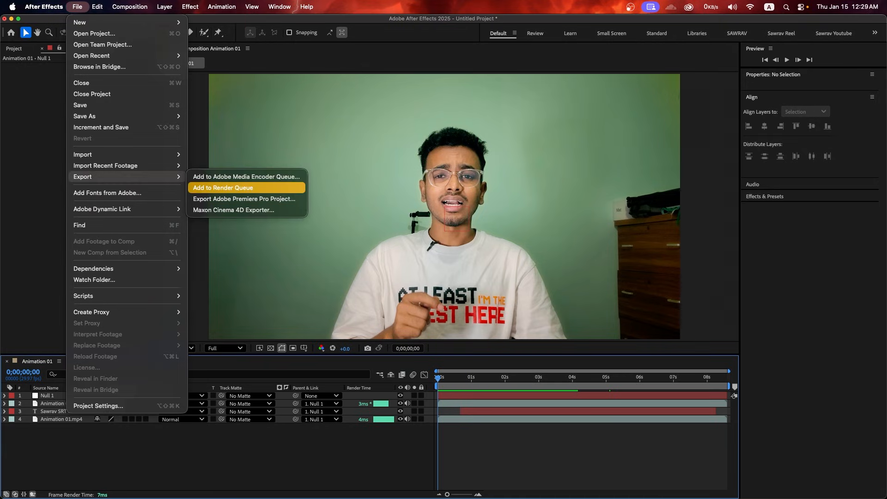
# Queue the composition and save the output as Animation 01 Done.mp4 in the Emni folder
pyautogui.click(223, 188)
pyautogui.click(232, 418)
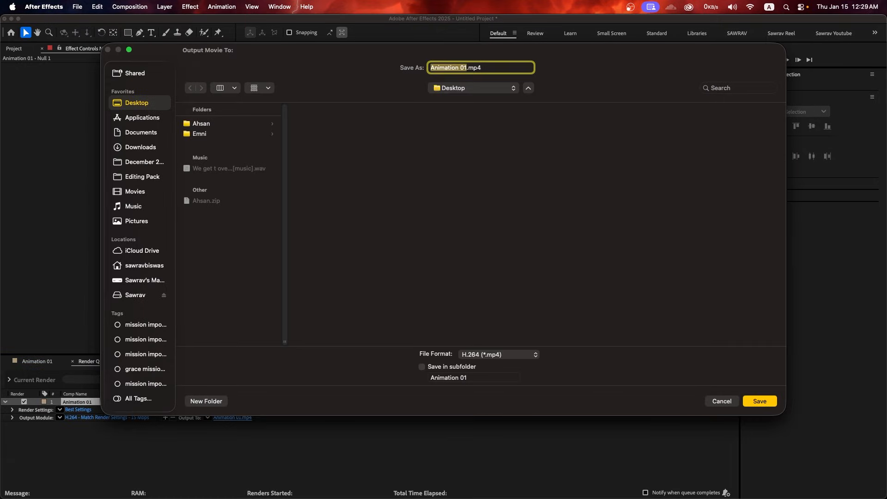
pyautogui.click(200, 134)
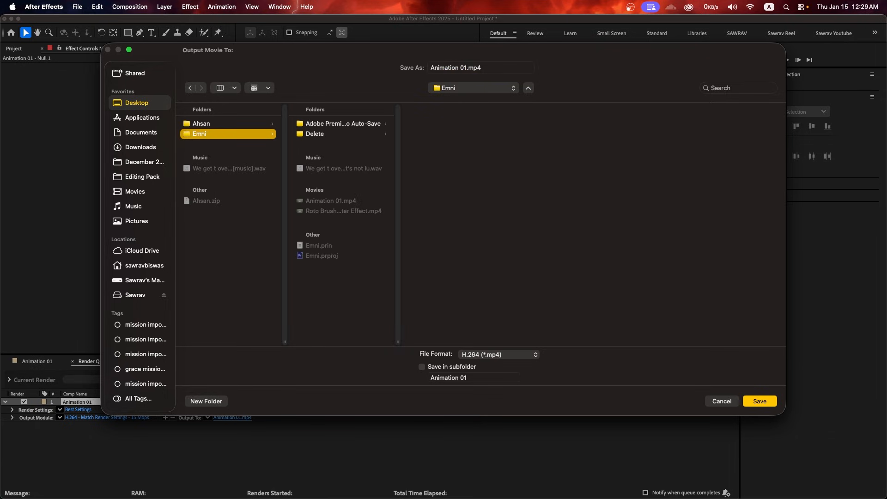
pyautogui.click(486, 67)
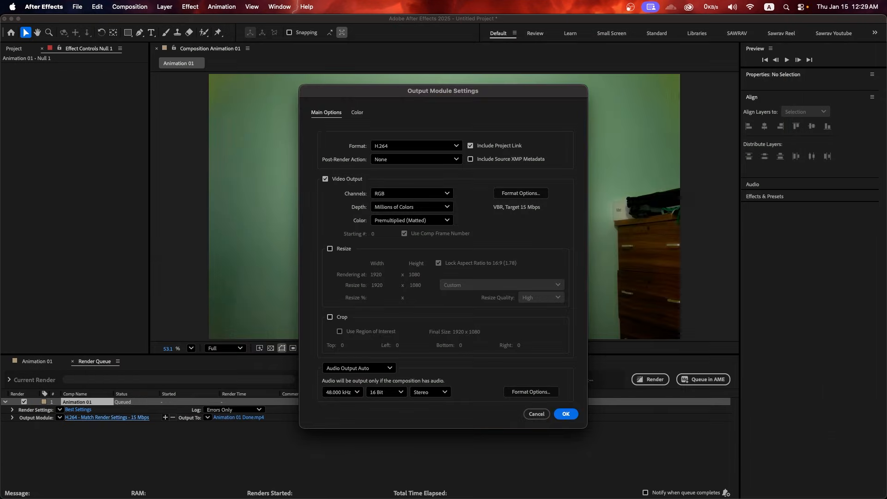
# Raise the H.264 target bitrate to 50 Mbps, render, and add the result to Premiere's timeline
pyautogui.click(521, 193)
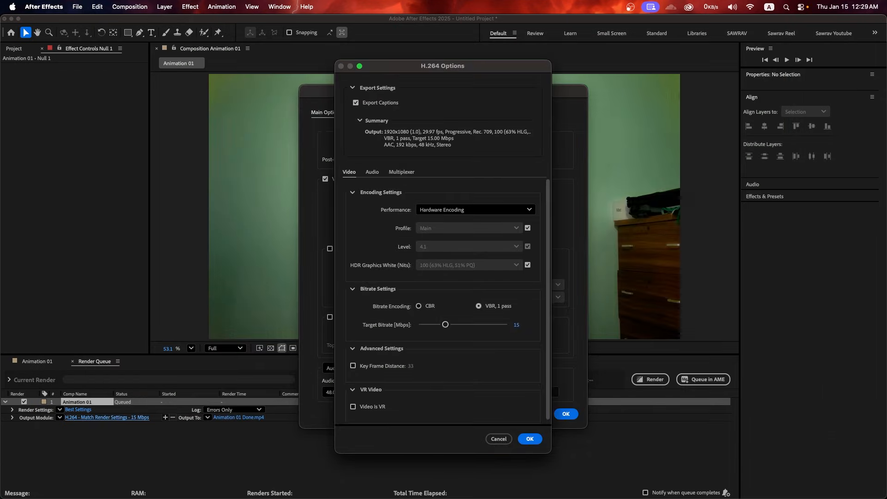
pyautogui.moveTo(445, 324); pyautogui.dragTo(508, 325)
pyautogui.click(530, 439)
pyautogui.click(566, 414)
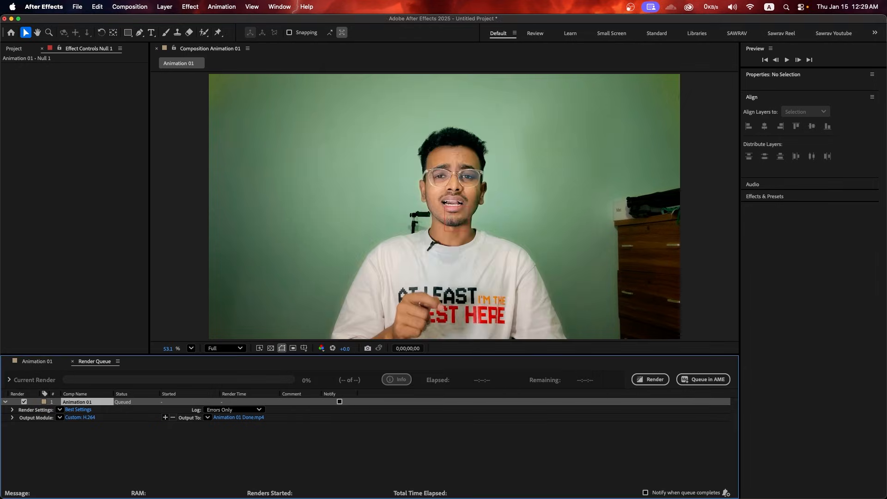
pyautogui.click(650, 379)
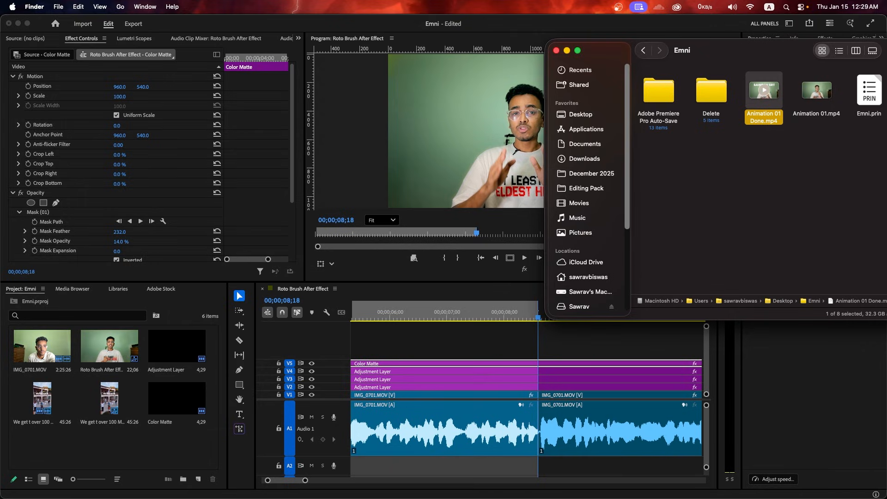
pyautogui.moveTo(781, 94); pyautogui.dragTo(354, 353)
# In Premiere Pro, restore the full editing layout and jump to 00;00;05;02 to view the SAWRAV title
pyautogui.scroll(-3, 476, 360)
pyautogui.press('super+Tab')
pyautogui.press('`')
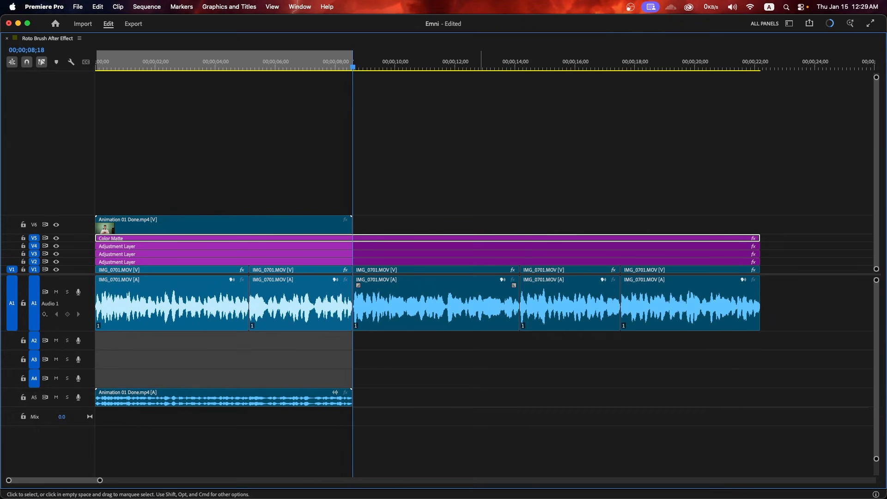
pyautogui.press('`')
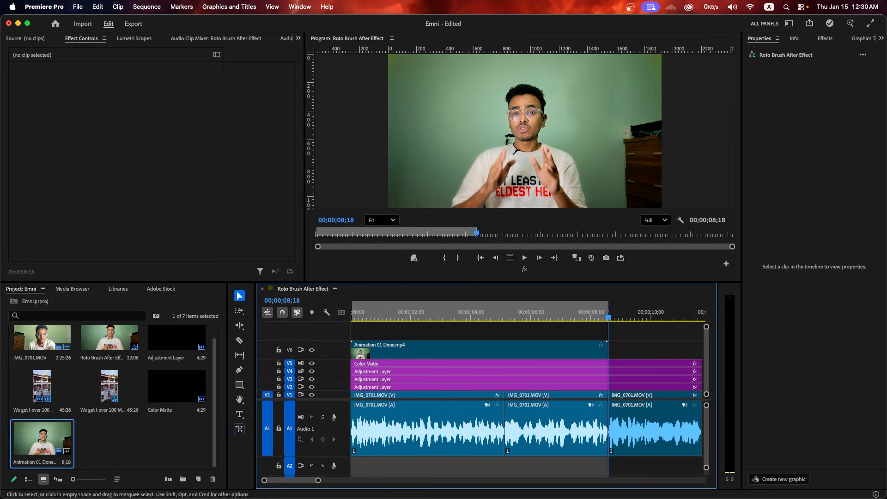
pyautogui.click(352, 312)
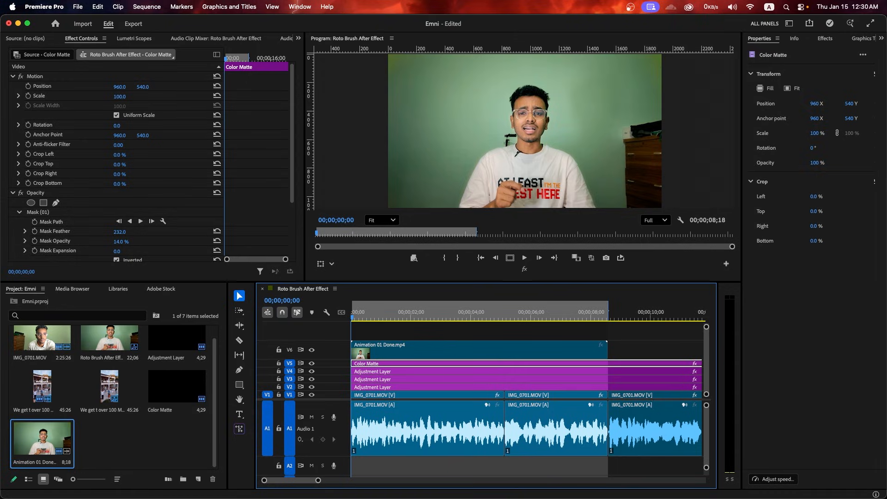
pyautogui.doubleClick(330, 349)
pyautogui.click(502, 312)
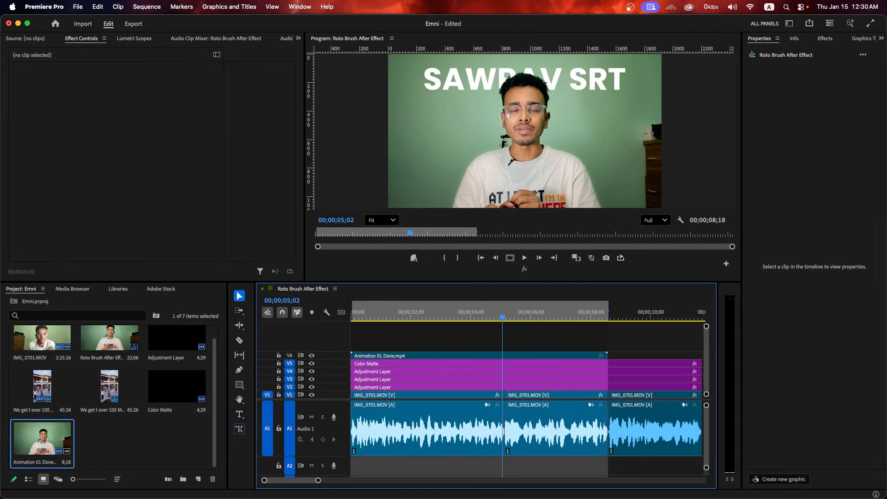
# Set the Program monitor zoom to Fit, then return to After Effects
pyautogui.scroll(5, 527, 78)
pyautogui.scroll(-3, 527, 78)
pyautogui.scroll(-2, 527, 78)
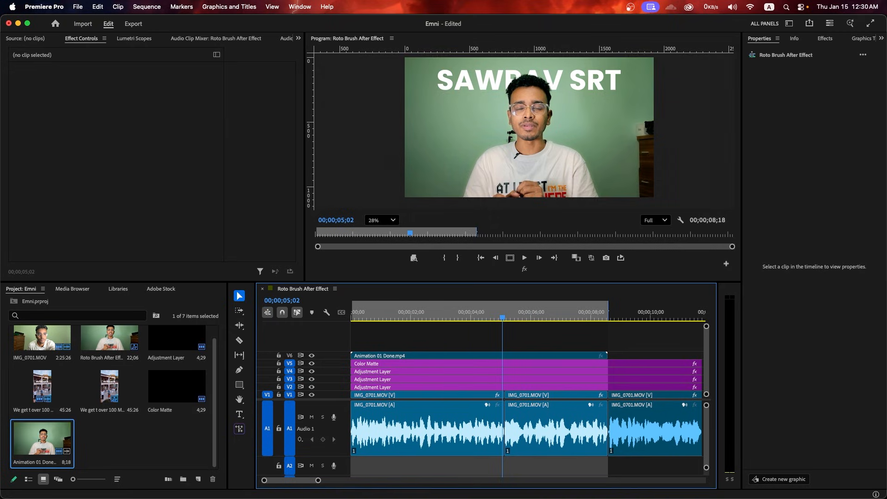
pyautogui.click(381, 220)
pyautogui.click(376, 235)
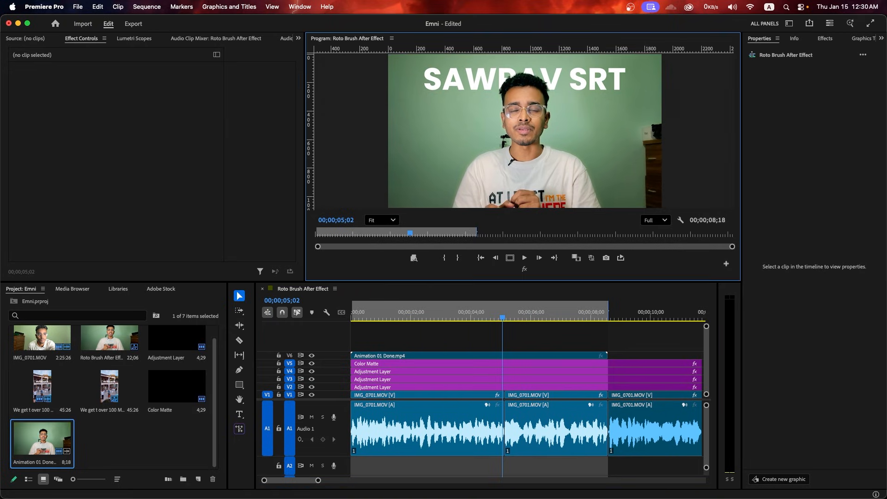
pyautogui.press('super+Tab')
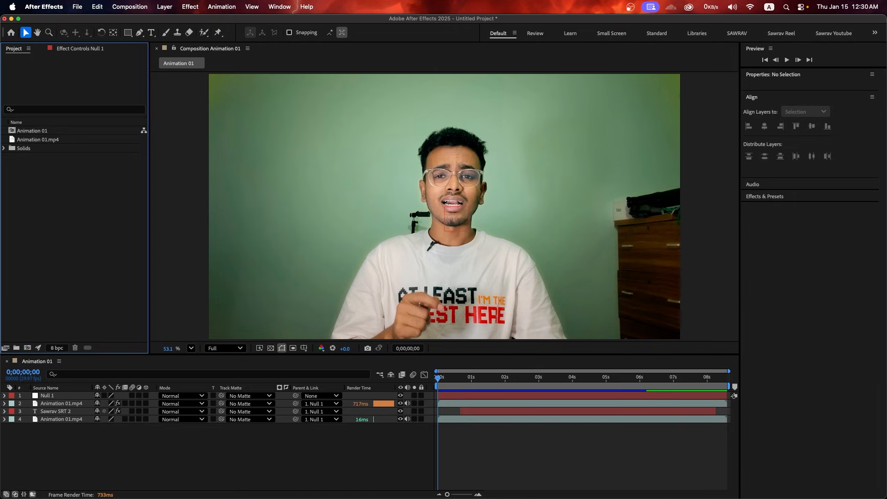
# Delete the old Animation 01 composition from the Project panel
pyautogui.click(32, 130)
pyautogui.press('Delete')
pyautogui.press('Return')
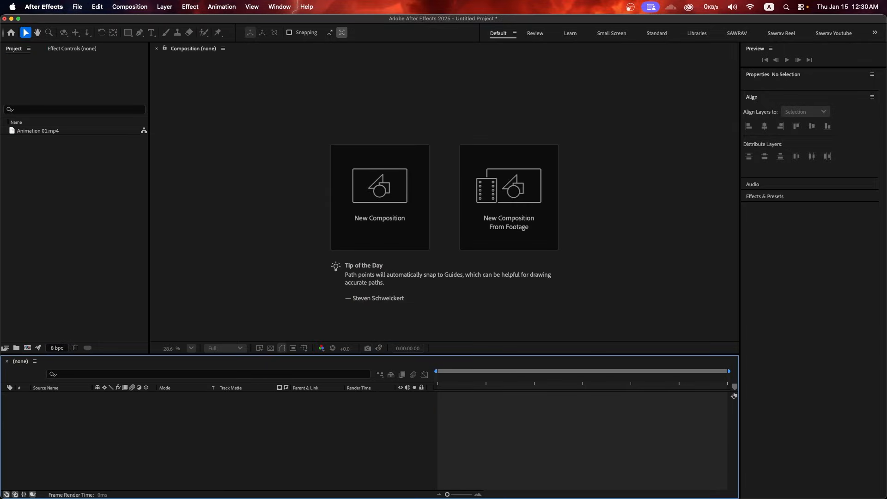
# Create a new composition, Comp 1, from the HD 1920x1080 25 fps preset
pyautogui.click(380, 198)
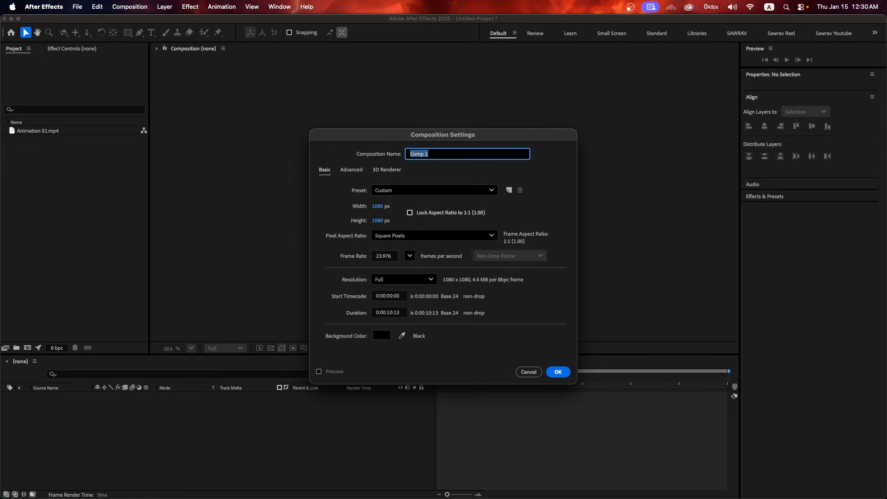
pyautogui.click(435, 190)
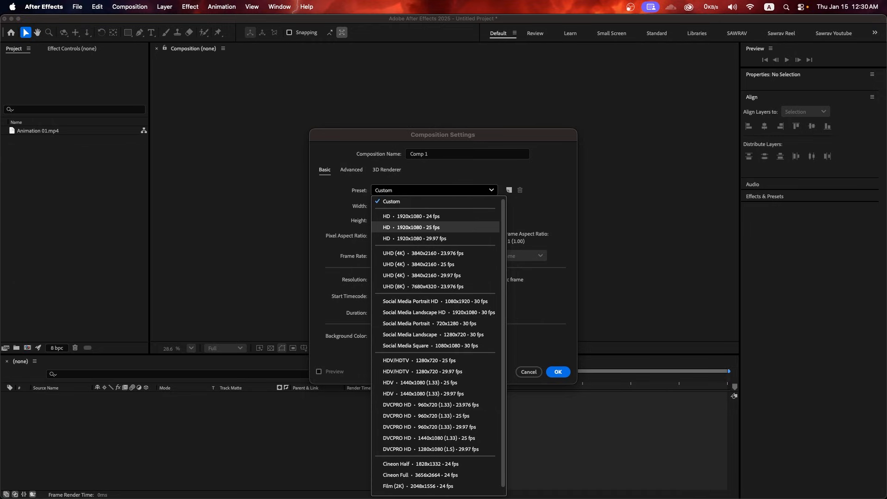
pyautogui.press('Return')
pyautogui.press('Return')
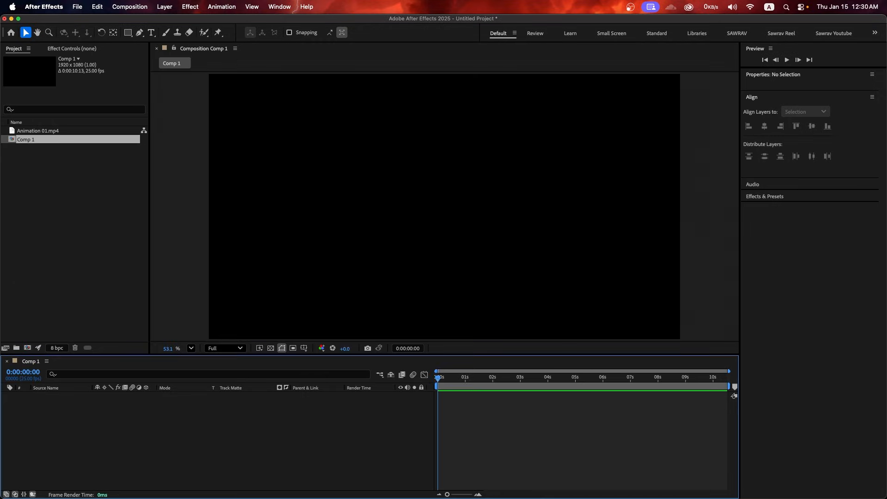
# Drag Animation 01.mp4 into the Comp 1 timeline and return the playhead to the first frame
pyautogui.moveTo(38, 130); pyautogui.dragTo(160, 425)
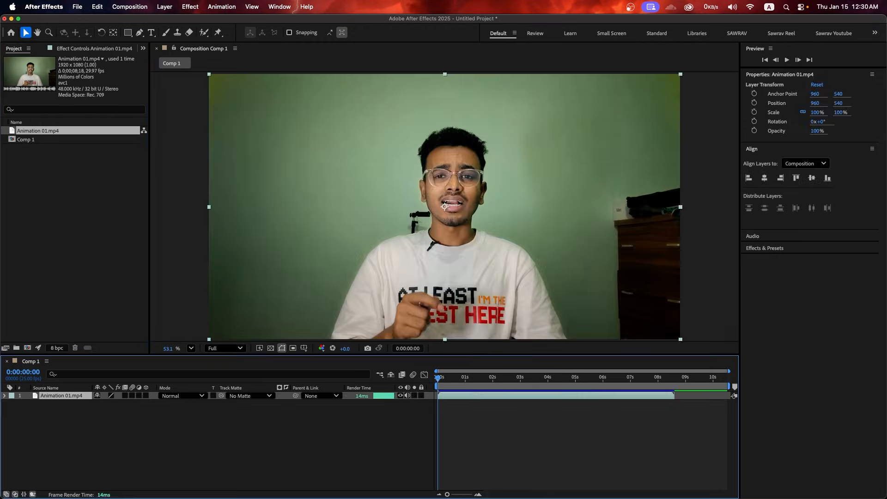
pyautogui.moveTo(437, 378); pyautogui.dragTo(678, 378)
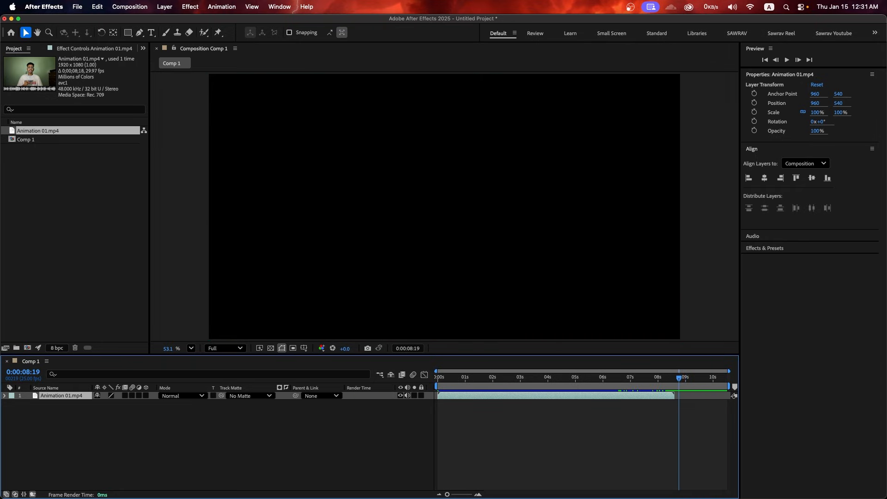
pyautogui.rightClick(52, 131)
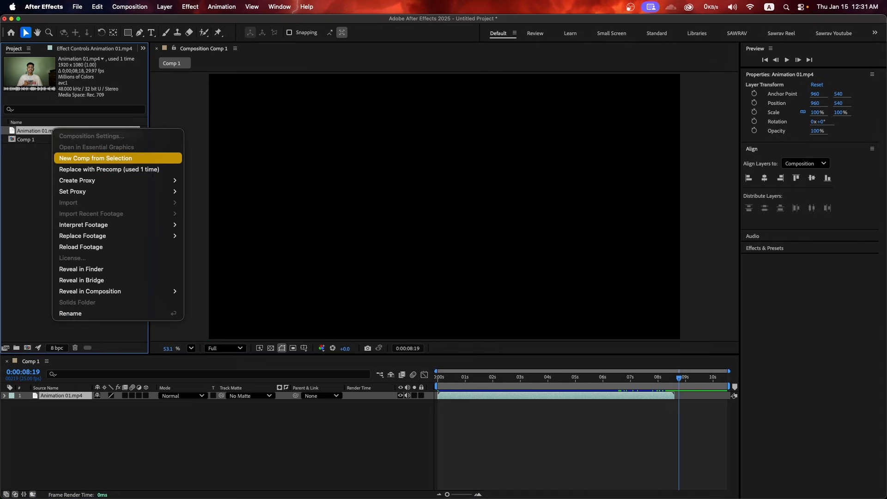
pyautogui.press('Escape')
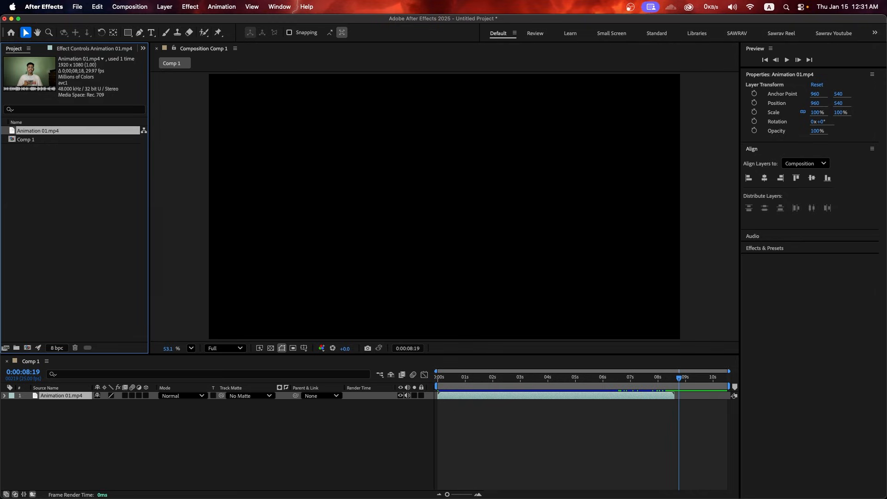
pyautogui.click(467, 434)
pyautogui.moveTo(455, 377); pyautogui.dragTo(437, 378)
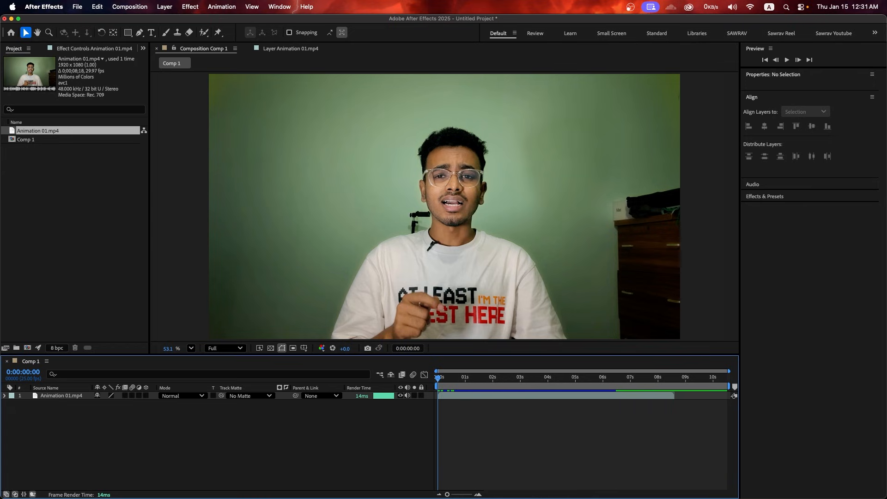
# Select the Roto Brush tool and open Animation 01.mp4 in the Layer panel, zoomed out to show the frame
pyautogui.click(203, 32)
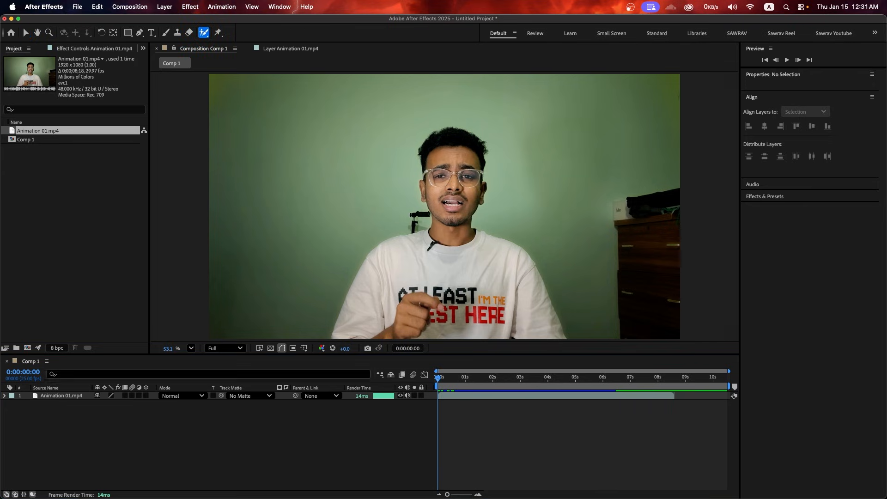
pyautogui.doubleClick(61, 396)
pyautogui.press('`')
pyautogui.scroll(4, 391, 219)
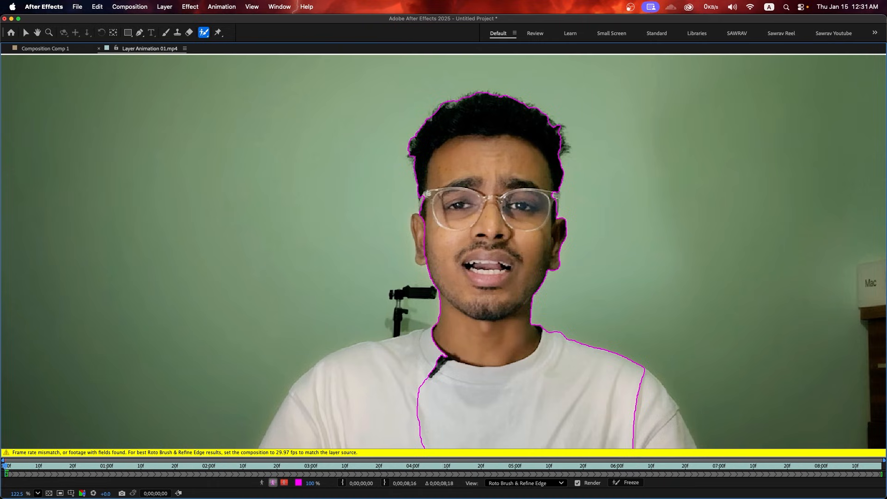
pyautogui.press('`')
pyautogui.press(',')
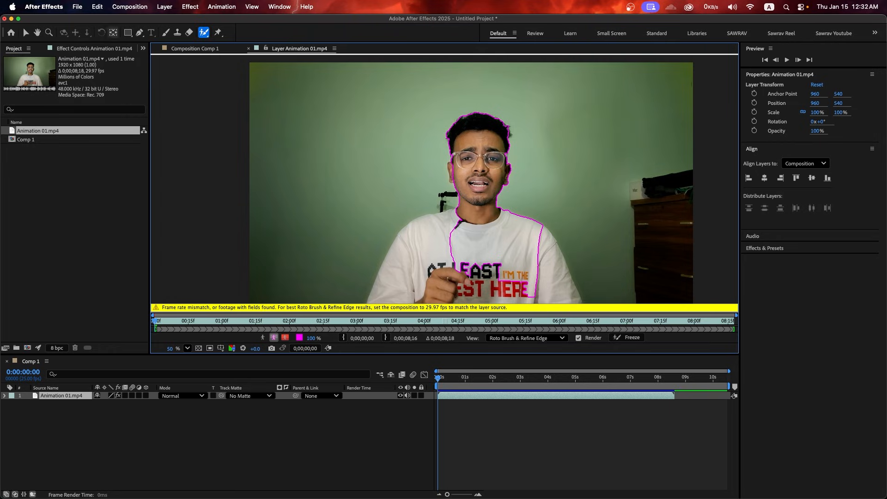
pyautogui.click(130, 7)
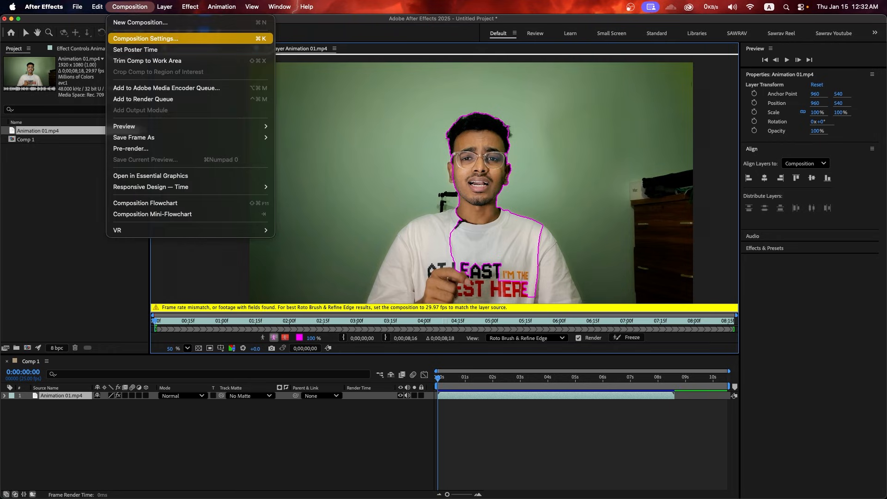
# Change Comp 1's frame rate to 29.97 in Composition Settings
pyautogui.click(146, 38)
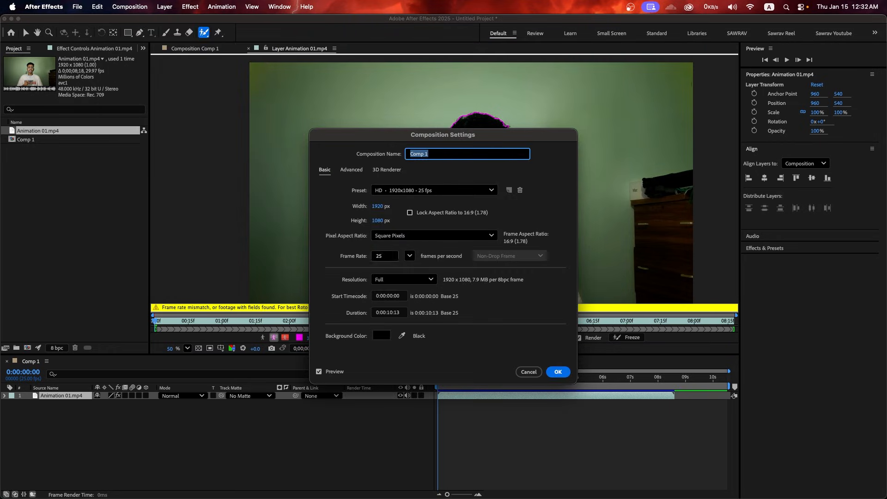
pyautogui.click(410, 256)
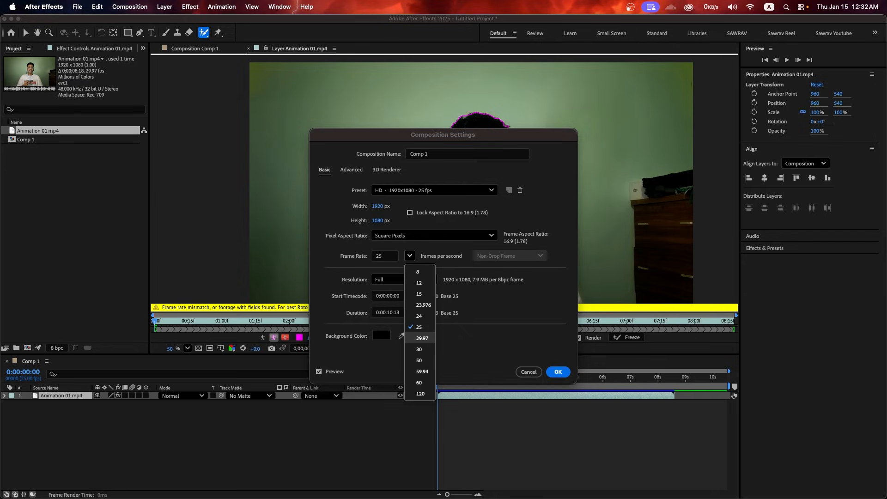
pyautogui.click(422, 338)
pyautogui.press('Escape')
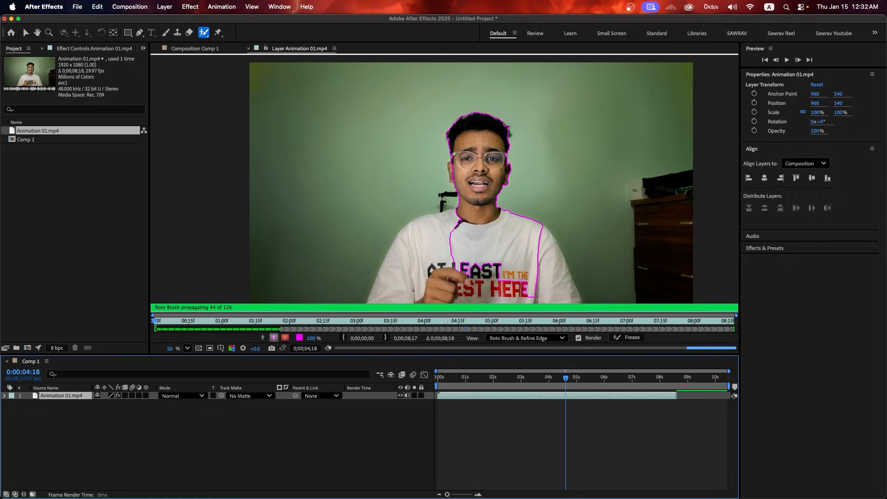
pyautogui.press('Delete')
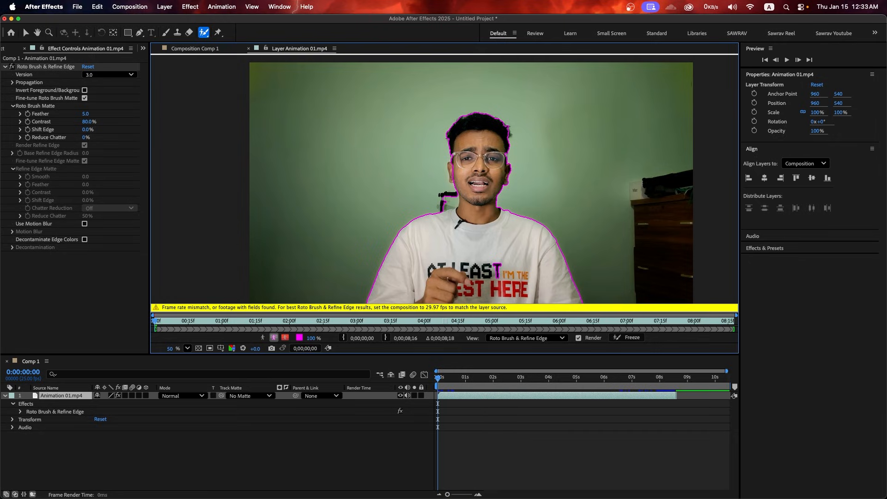
# Play forward, then delete the Roto Brush & Refine Edge effect from the footage layer
pyautogui.press('space')
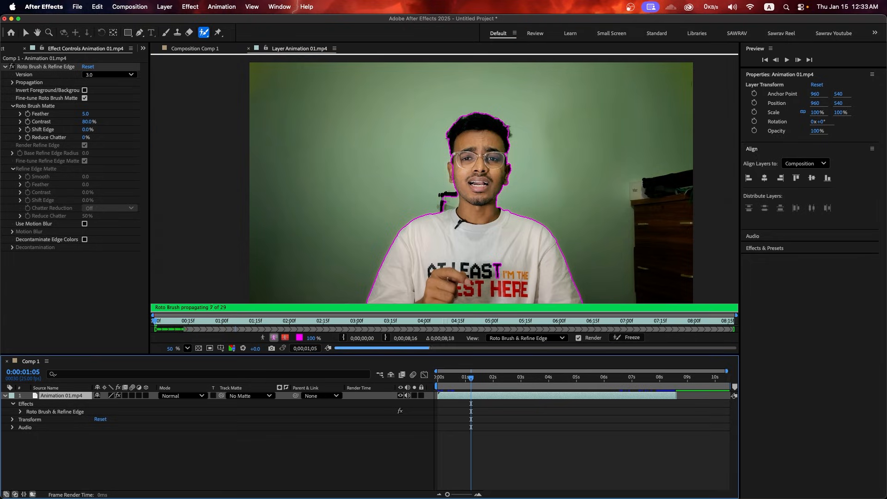
pyautogui.click(46, 66)
pyautogui.press('Delete')
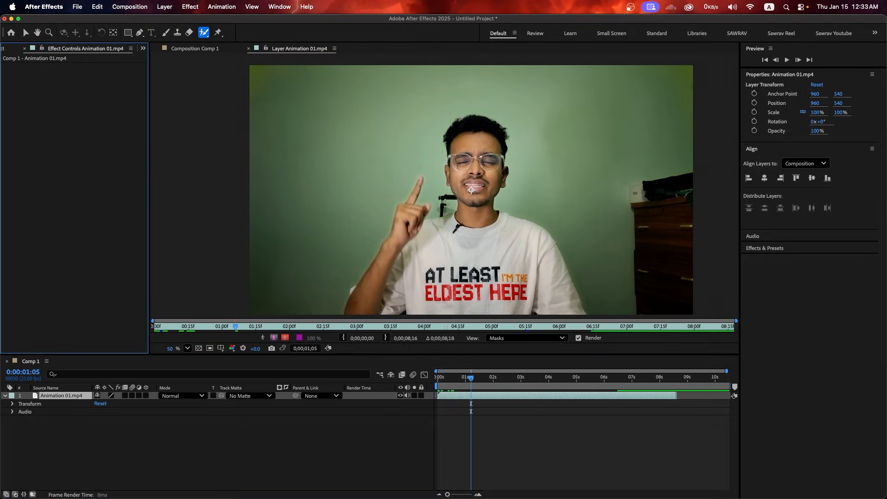
# Pre-compose the footage layer as Animation 01.mp4 Comp 1, moving all attributes into it
pyautogui.rightClick(461, 185)
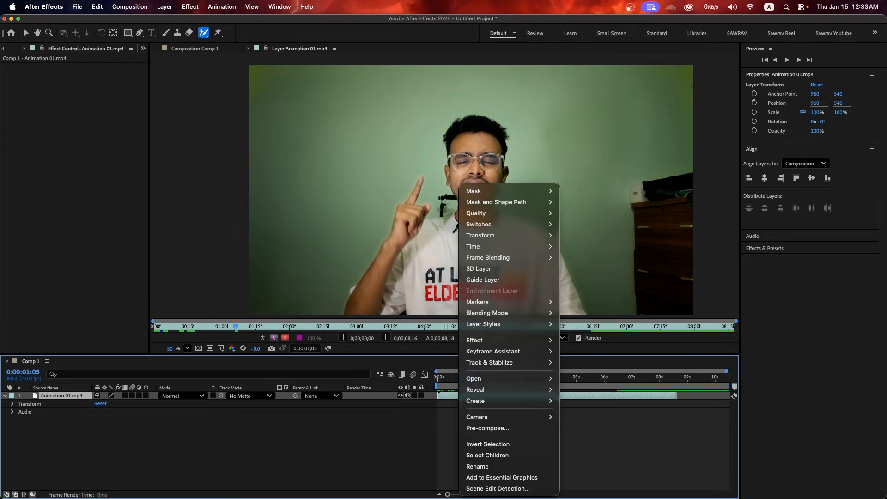
pyautogui.click(487, 428)
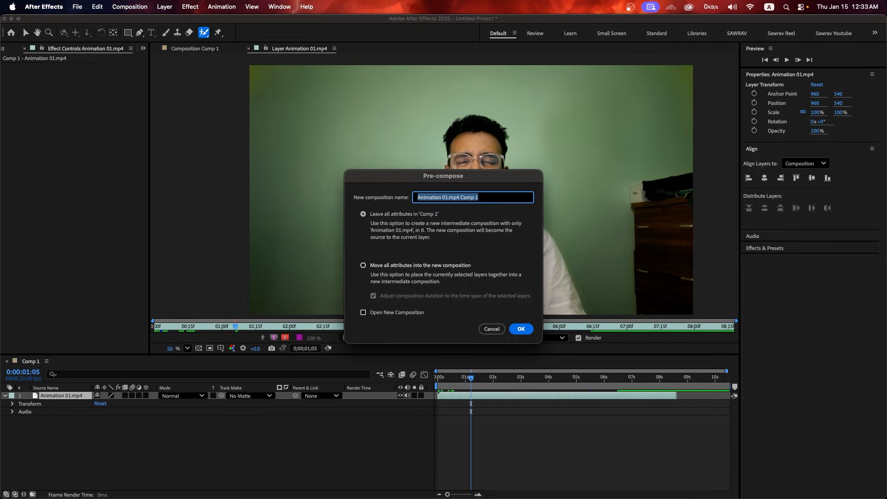
pyautogui.click(419, 265)
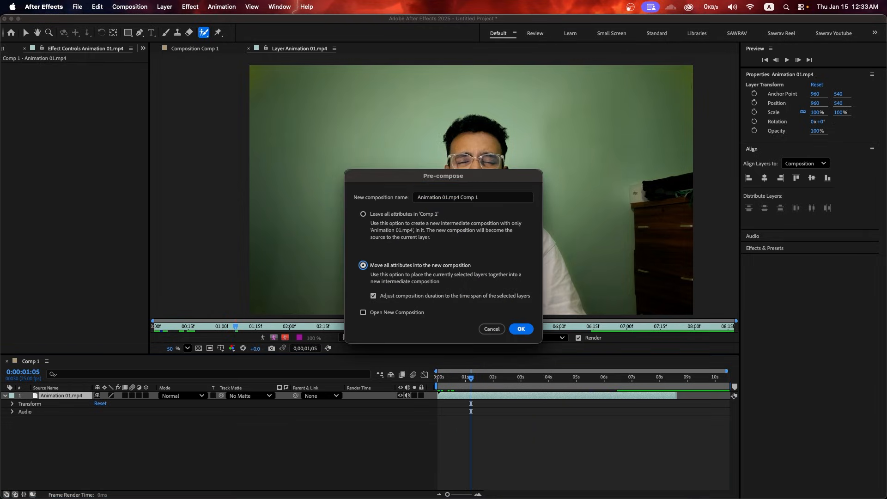
pyautogui.press('Return')
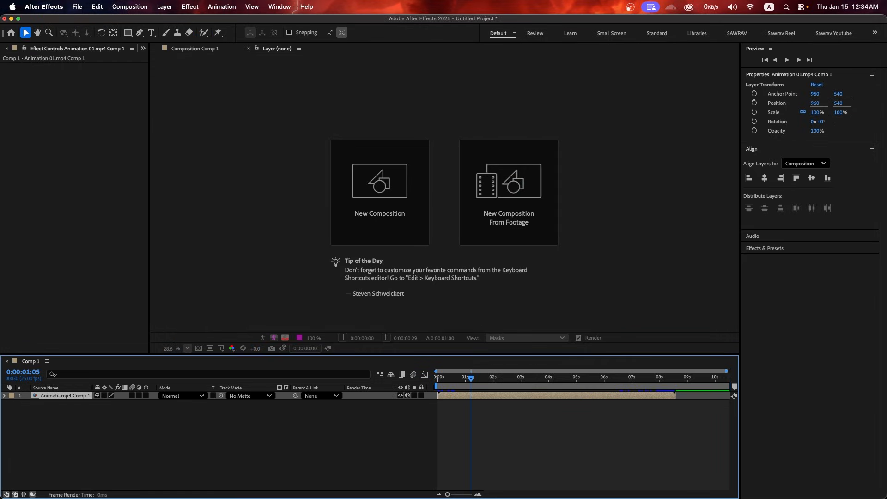
pyautogui.click(416, 439)
# Set the Animation 01.mp4 Comp 1 precomp to 25 fps and return to Comp 1 at 0:00:00:05
pyautogui.doubleClick(65, 396)
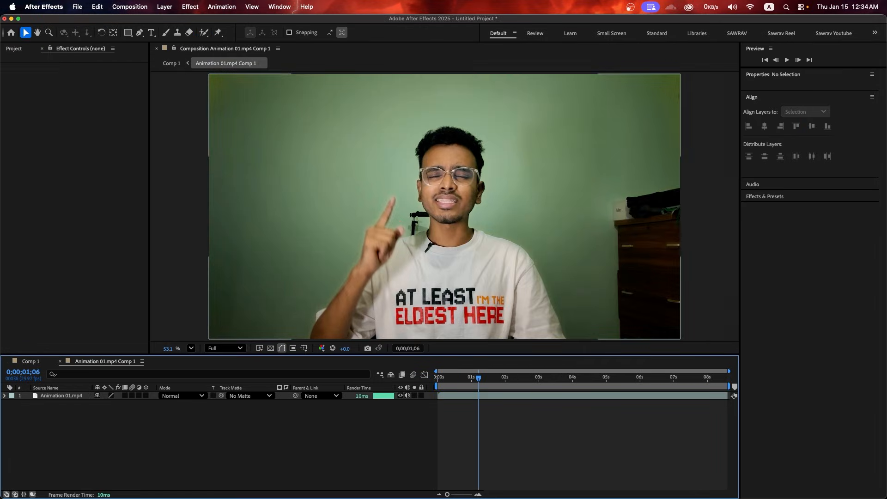
pyautogui.press('super+k')
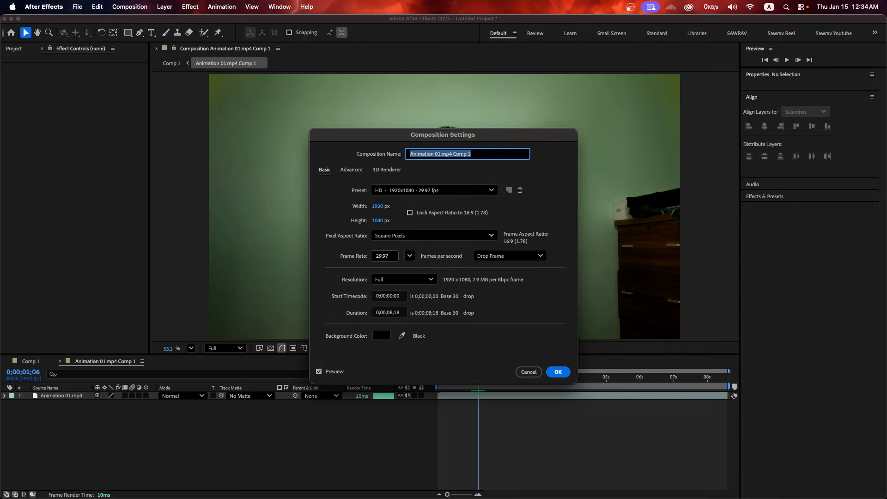
pyautogui.click(410, 256)
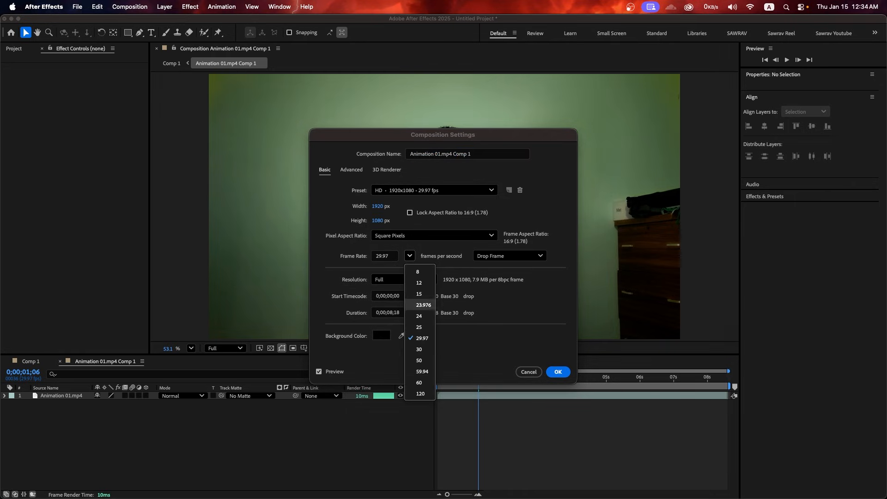
pyautogui.click(420, 327)
pyautogui.press('Return')
pyautogui.click(30, 361)
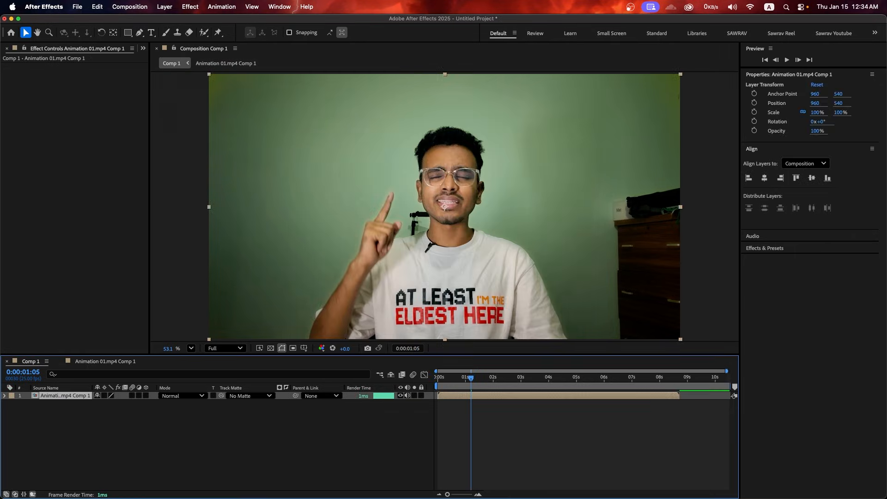
pyautogui.click(54, 419)
pyautogui.moveTo(471, 378); pyautogui.dragTo(443, 378)
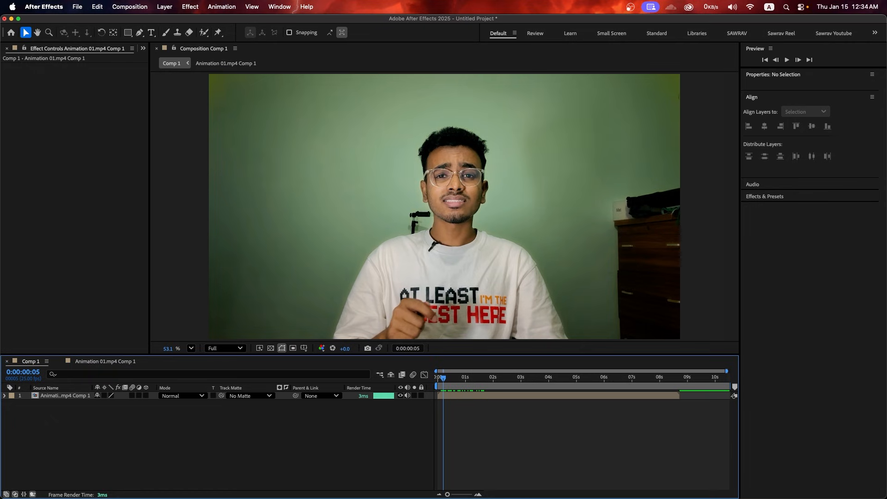
# Add an 'adadas' text layer and place it near the speaker's head
pyautogui.click(151, 32)
pyautogui.click(301, 132)
pyautogui.write('adadas')
pyautogui.moveTo(300, 117); pyautogui.dragTo(360, 173)
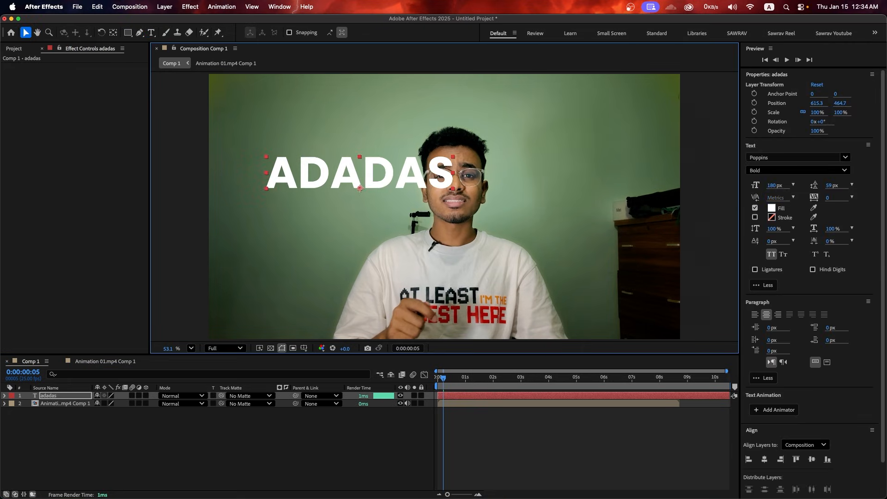
# Keyframe the text's Scale so it grows to 238% by 0:00:02:19
pyautogui.press('s')
pyautogui.click(27, 404)
pyautogui.click(515, 378)
pyautogui.moveTo(109, 404); pyautogui.dragTo(173, 404)
pyautogui.moveTo(360, 173); pyautogui.dragTo(489, 153)
pyautogui.moveTo(536, 423); pyautogui.dragTo(441, 391)
pyautogui.click(512, 438)
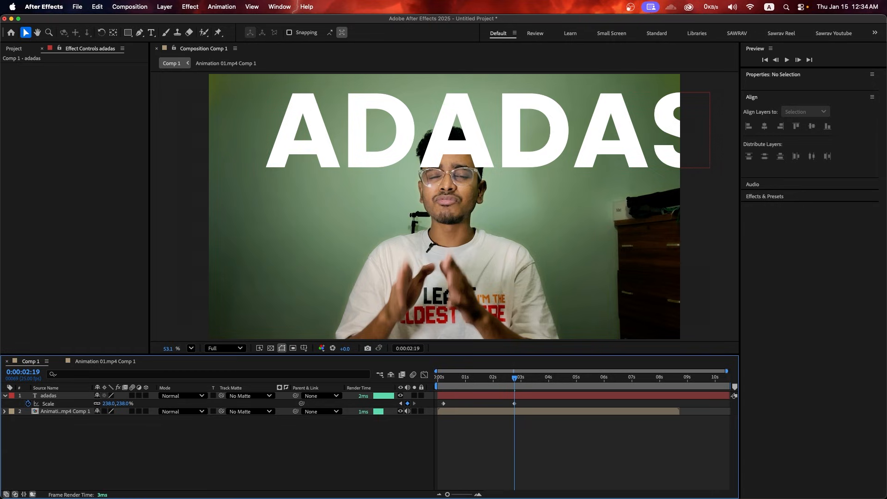
pyautogui.press('super+k')
pyautogui.press('Return')
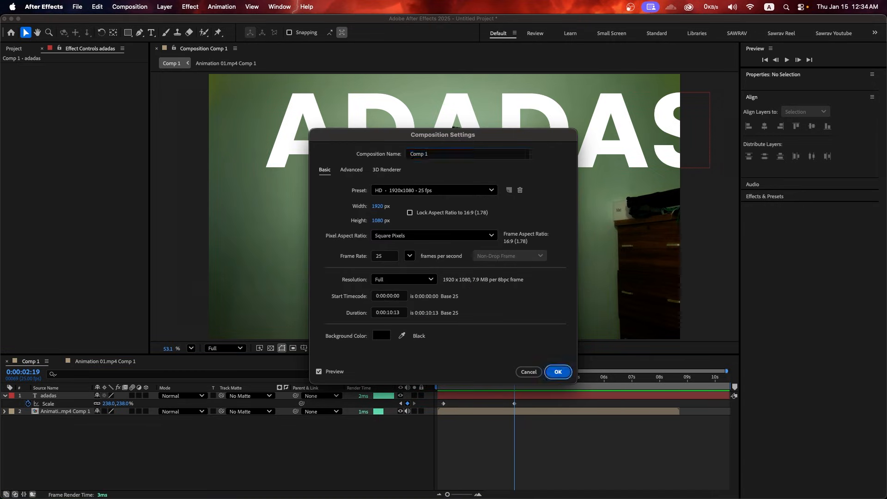
pyautogui.doubleClick(66, 411)
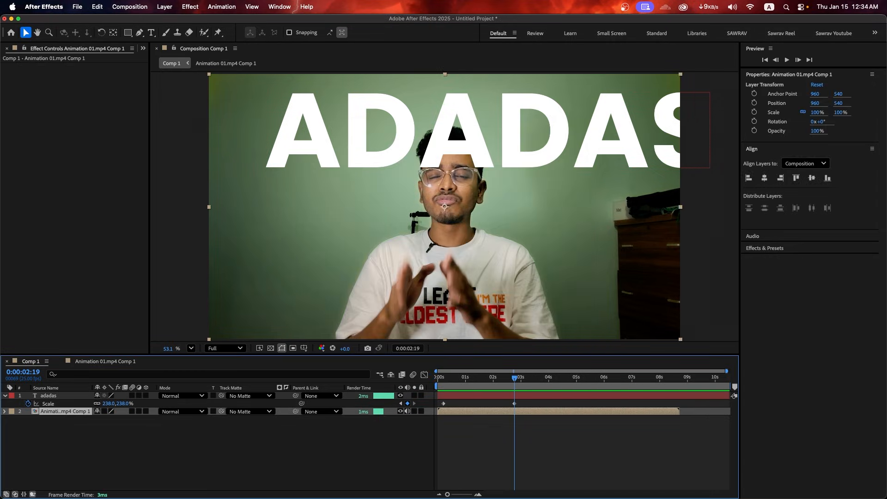
pyautogui.press('super+k')
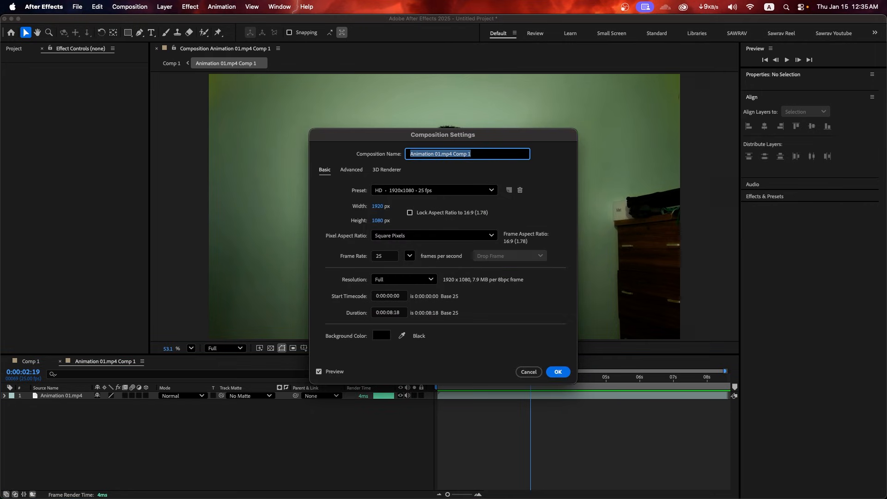
pyautogui.press('Escape')
pyautogui.click(30, 361)
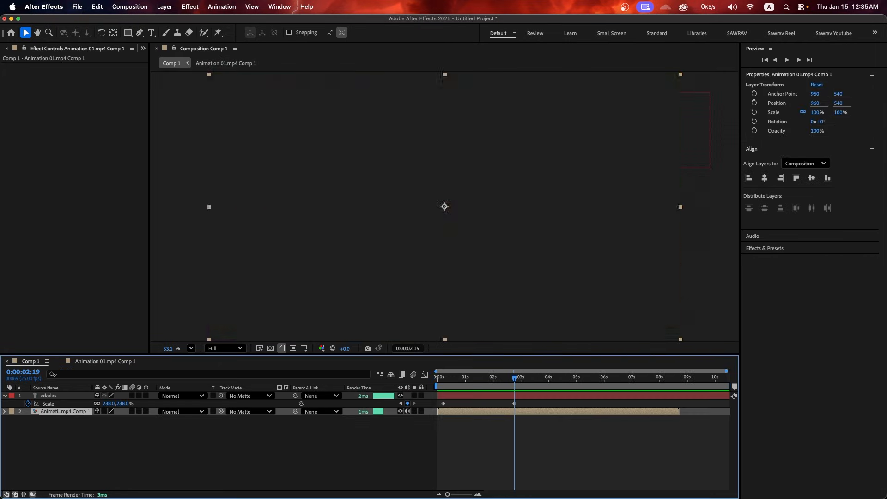
pyautogui.press('super+p')
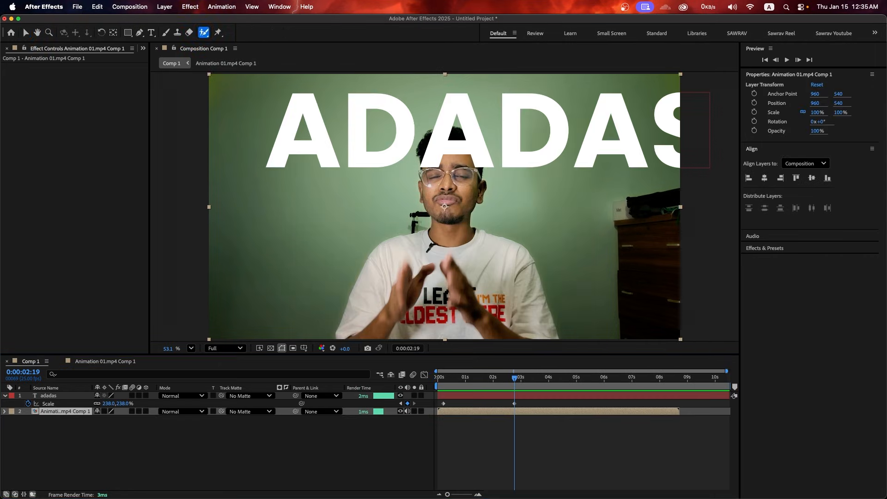
pyautogui.press('Home')
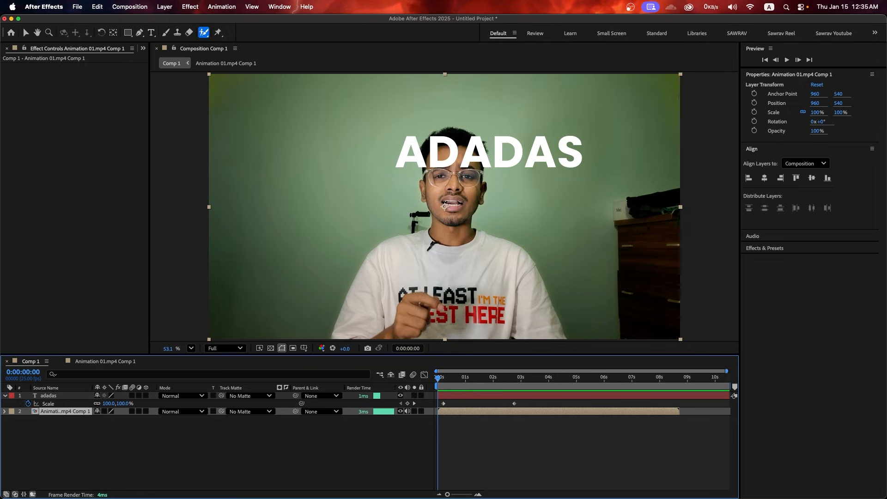
# With the Roto Brush tool active, open the Animation 01.mp4 Comp 1 layer in the Layer panel
pyautogui.doubleClick(444, 206)
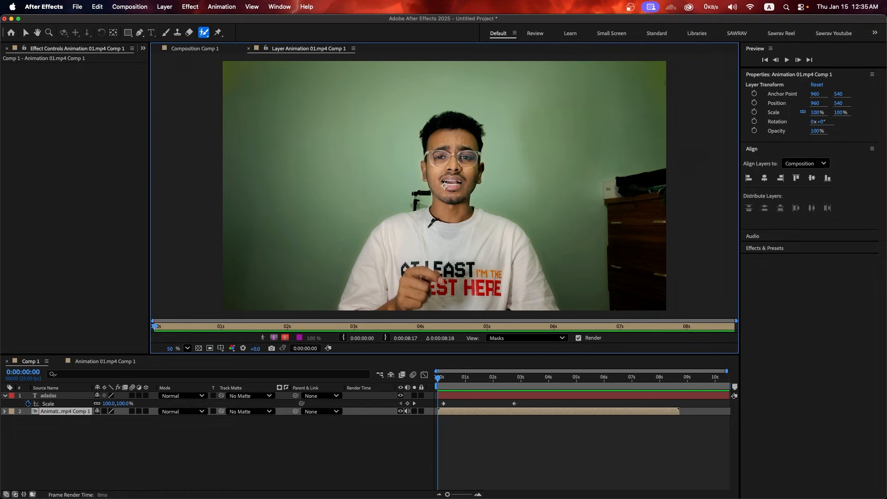
pyautogui.click(26, 32)
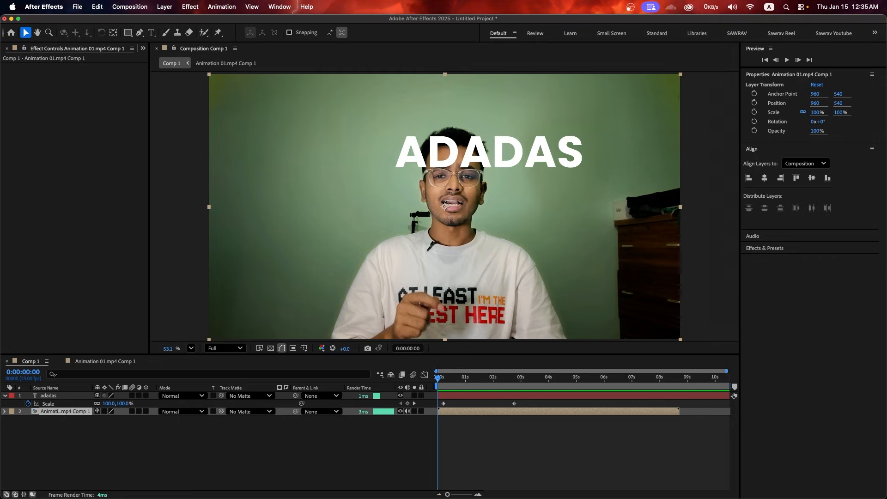
pyautogui.click(323, 446)
pyautogui.click(106, 361)
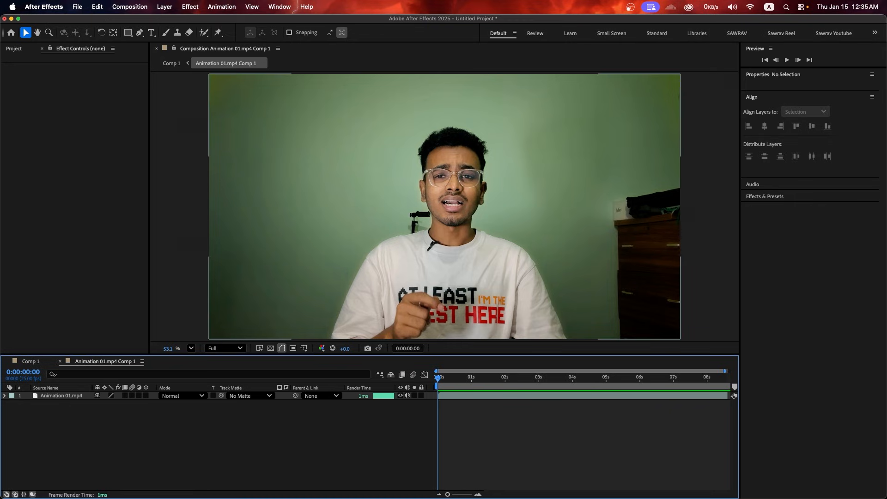
pyautogui.click(60, 362)
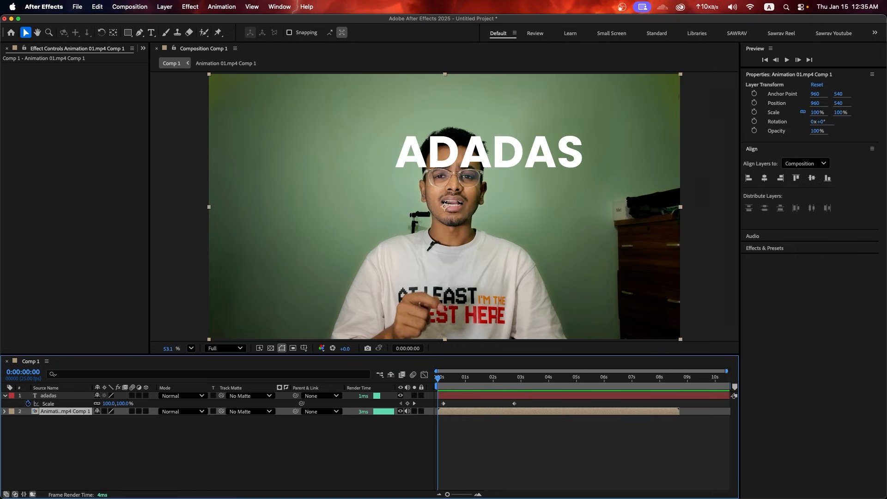
pyautogui.click(204, 33)
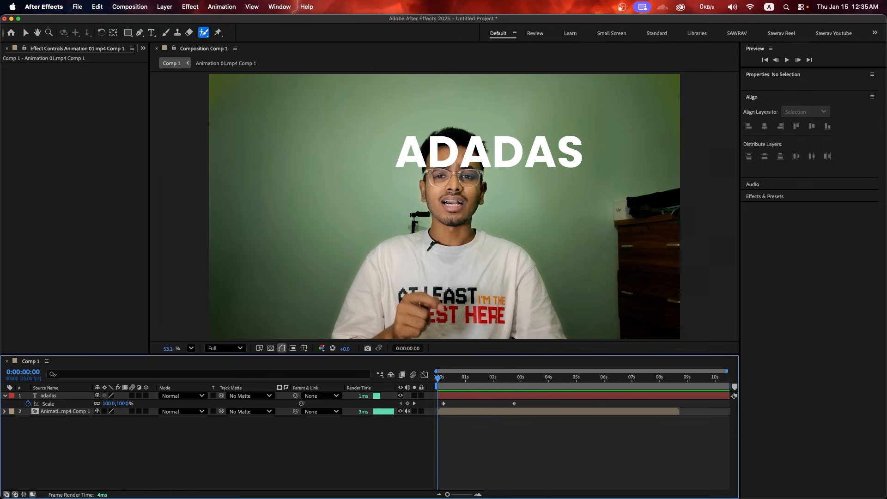
pyautogui.doubleClick(445, 207)
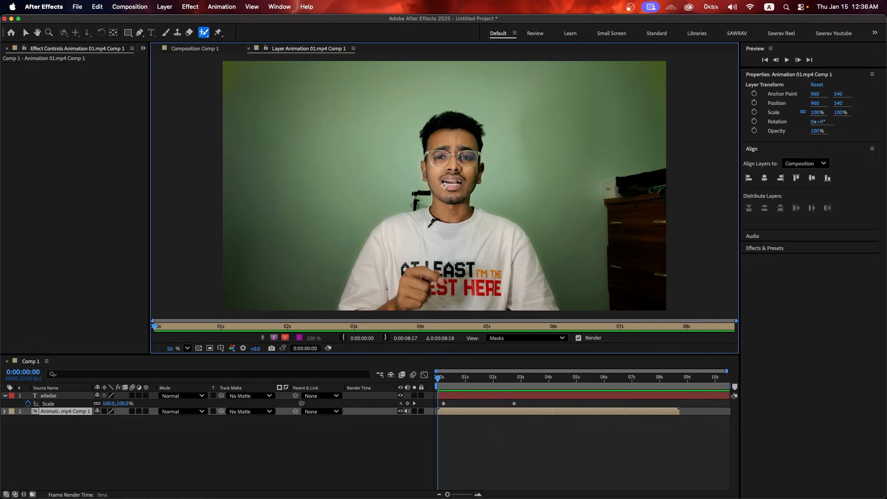
pyautogui.scroll(2, 445, 186)
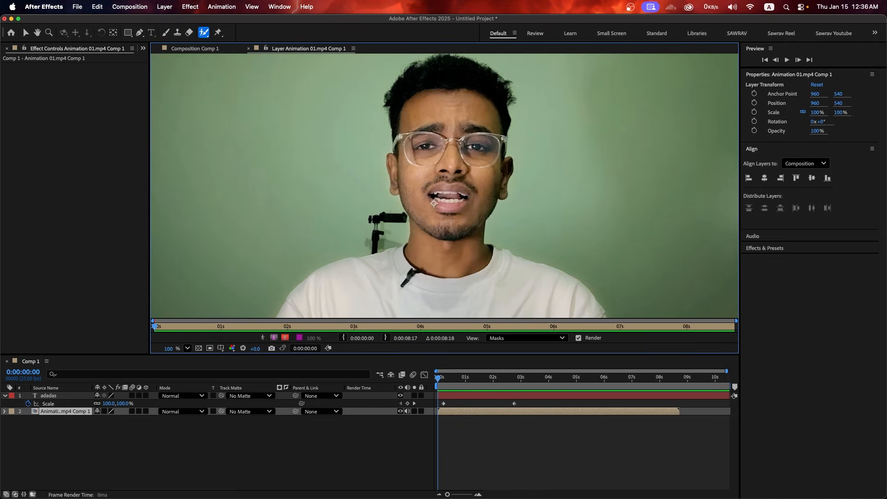
# Roto Brush the speaker's face, shirt, sleeve and lettering, subtract the mic area, then return to Comp 1
pyautogui.click(452, 169)
pyautogui.moveTo(451, 249); pyautogui.dragTo(458, 160)
pyautogui.moveTo(384, 222)
pyautogui.mouseDown()
pyautogui.moveTo(481, 266)
pyautogui.moveTo(441, 210)
pyautogui.mouseUp()
pyautogui.moveTo(468, 178); pyautogui.dragTo(529, 254)
pyautogui.moveTo(467, 244); pyautogui.dragTo(476, 203)
pyautogui.moveTo(392, 226); pyautogui.dragTo(475, 188)
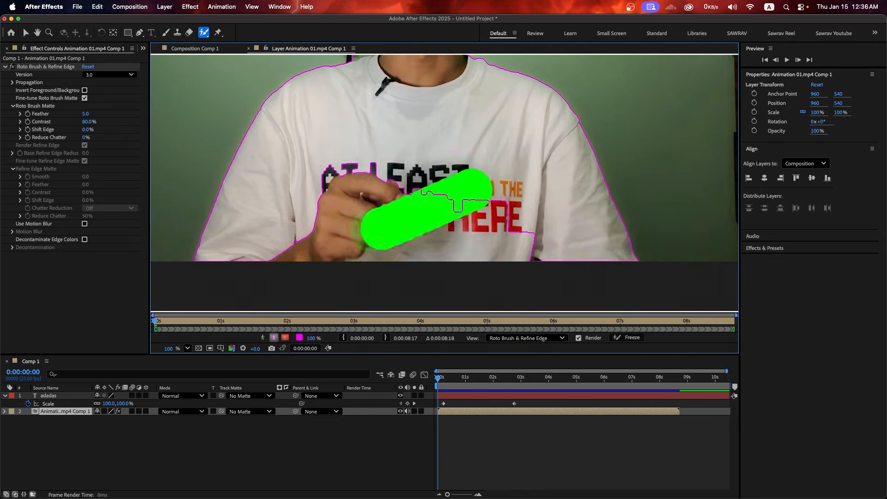
pyautogui.moveTo(455, 148); pyautogui.dragTo(469, 279)
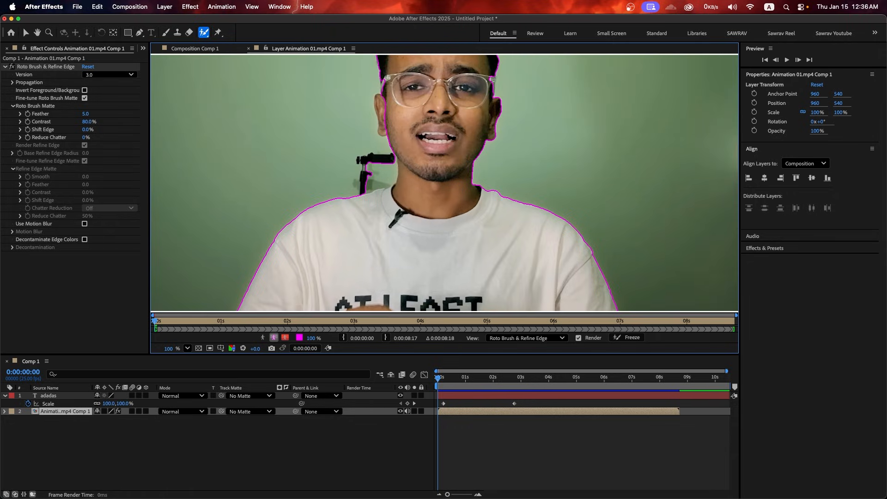
pyautogui.moveTo(386, 177); pyautogui.dragTo(376, 246)
pyautogui.scroll(2, 380, 234)
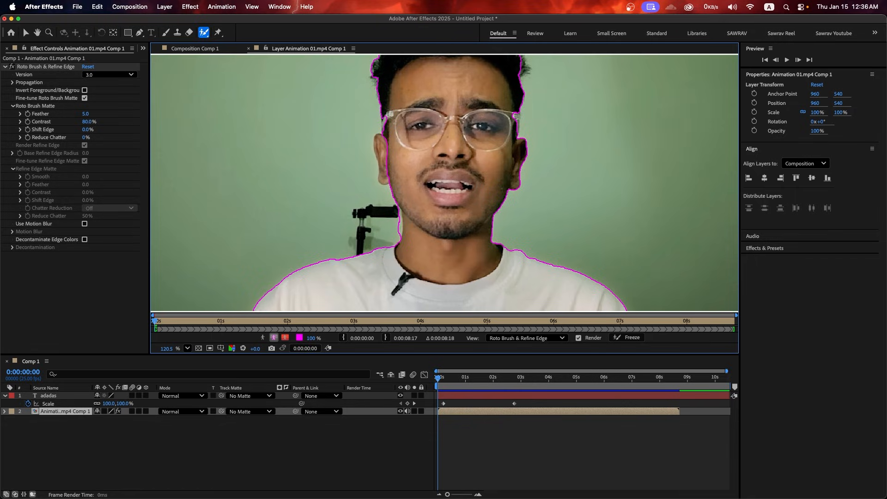
pyautogui.scroll(-5, 445, 182)
pyautogui.click(249, 48)
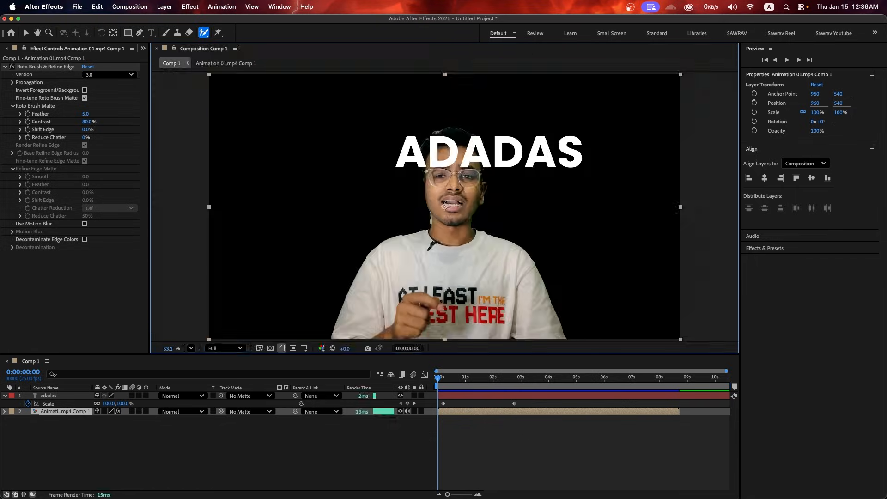
pyautogui.press('Delete')
pyautogui.moveTo(446, 206)
pyautogui.mouseDown()
pyautogui.moveTo(409, 197)
pyautogui.moveTo(432, 206)
pyautogui.mouseUp()
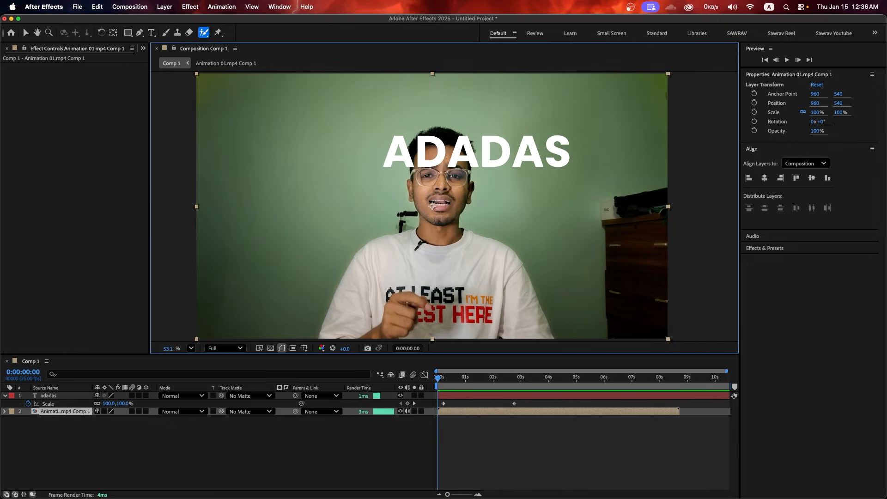
pyautogui.click(224, 347)
pyautogui.click(217, 411)
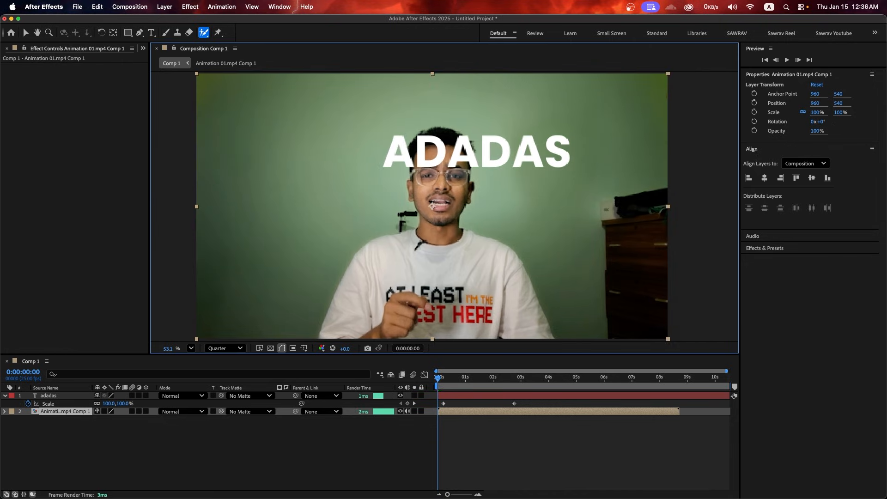
pyautogui.press('space')
pyautogui.press('space')
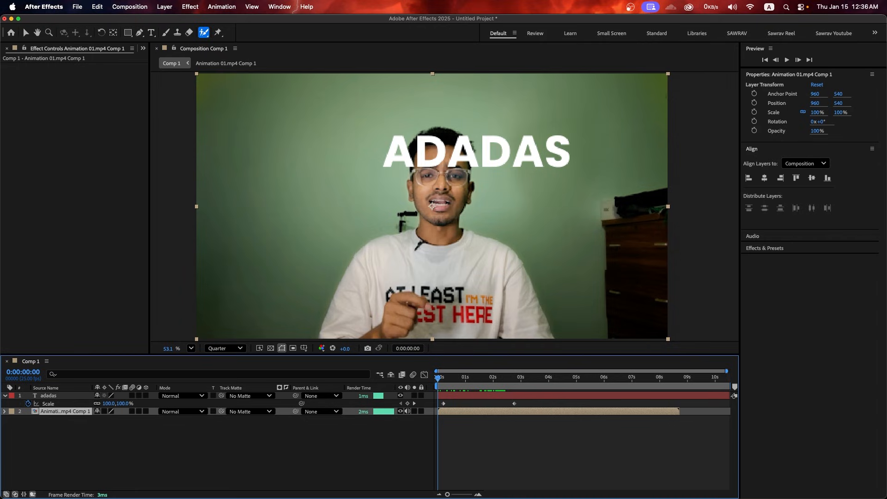
pyautogui.doubleClick(433, 206)
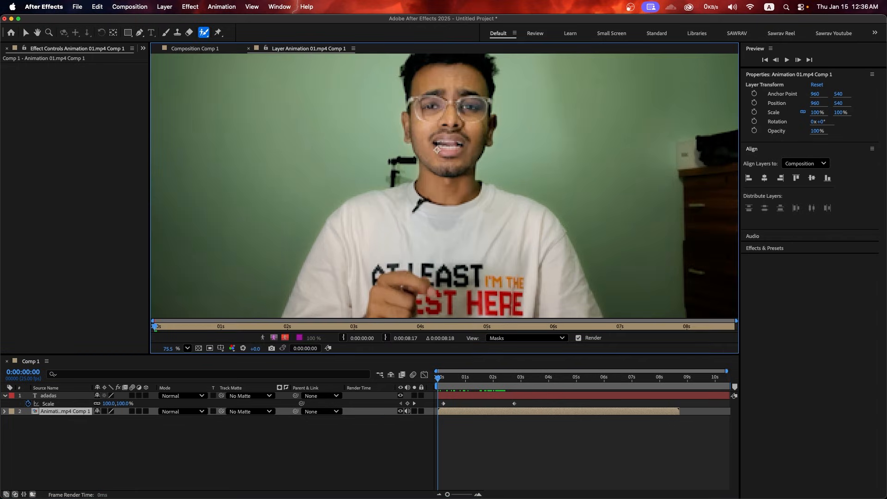
pyautogui.scroll(5, 470, 210)
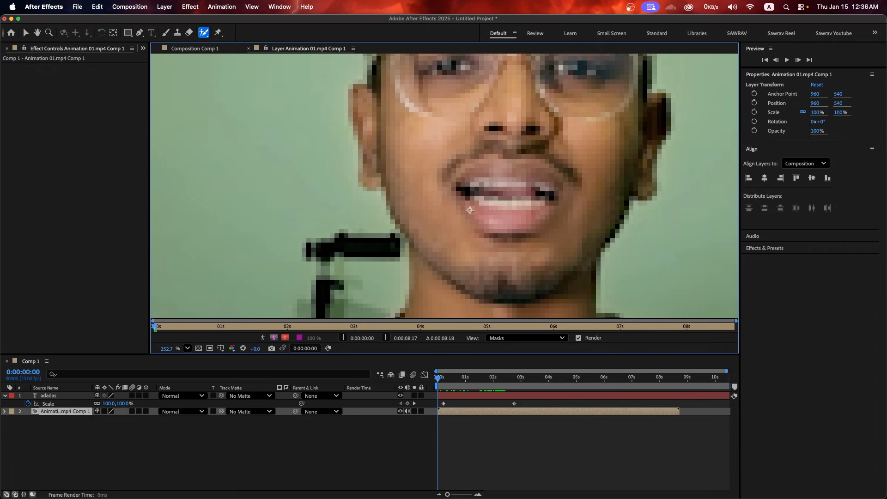
pyautogui.moveTo(460, 227); pyautogui.dragTo(395, 129)
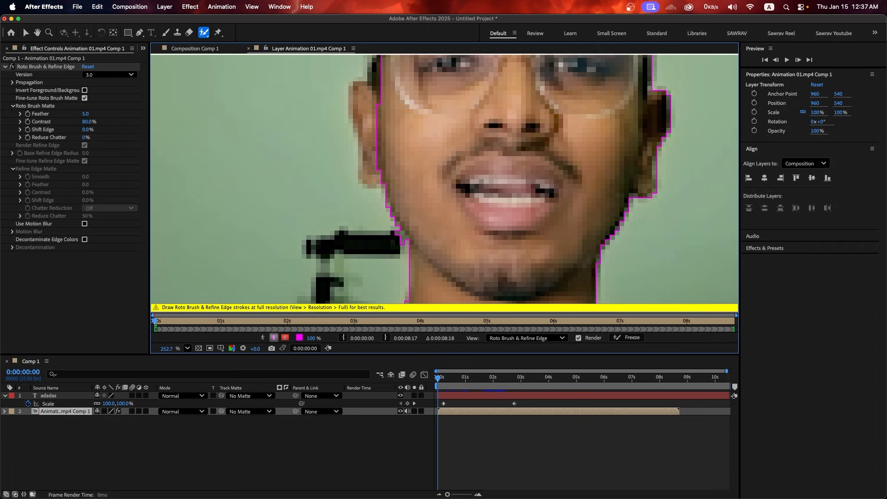
pyautogui.scroll(-5, 463, 199)
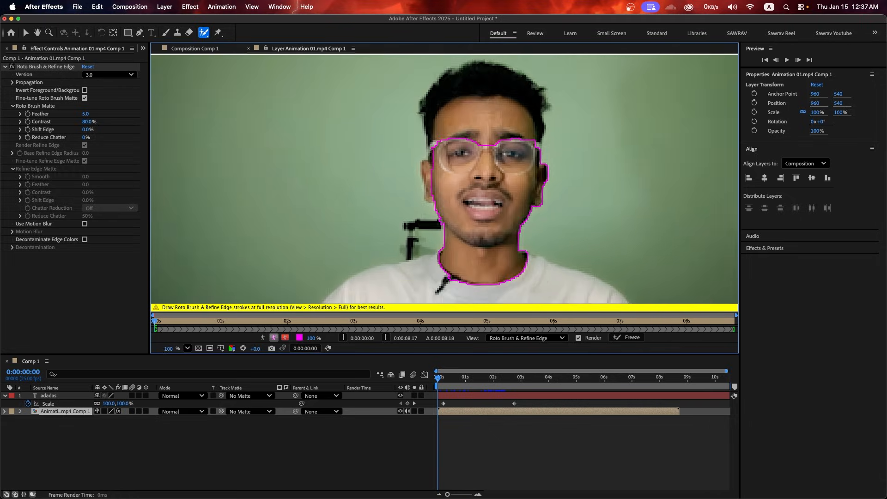
pyautogui.scroll(4, 444, 247)
pyautogui.scroll(4, 444, 286)
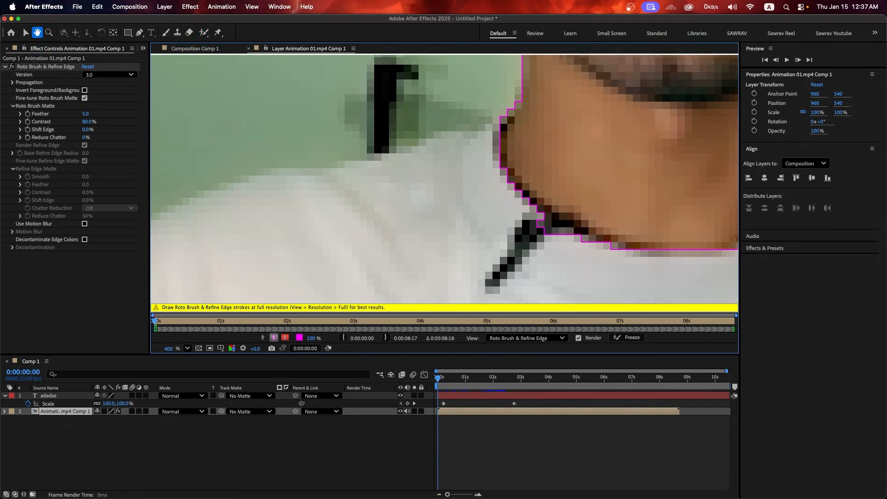
pyautogui.scroll(-3, 490, 153)
pyautogui.moveTo(351, 248); pyautogui.dragTo(511, 149)
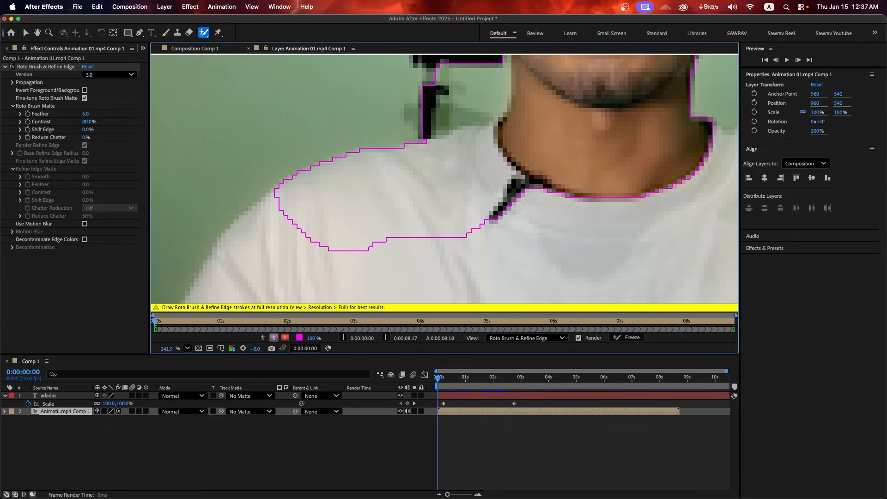
pyautogui.click(195, 49)
pyautogui.scroll(4, 444, 219)
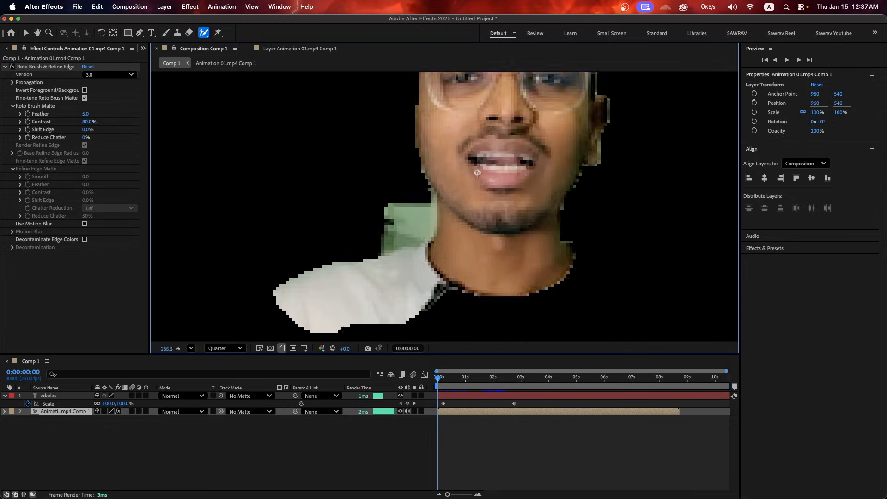
pyautogui.scroll(-3, 515, 153)
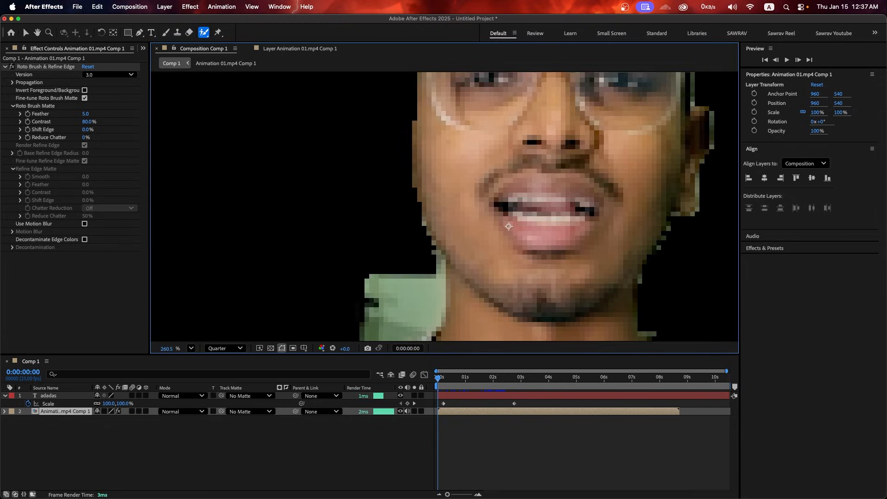
pyautogui.scroll(5, 594, 282)
pyautogui.moveTo(594, 282); pyautogui.dragTo(558, 188)
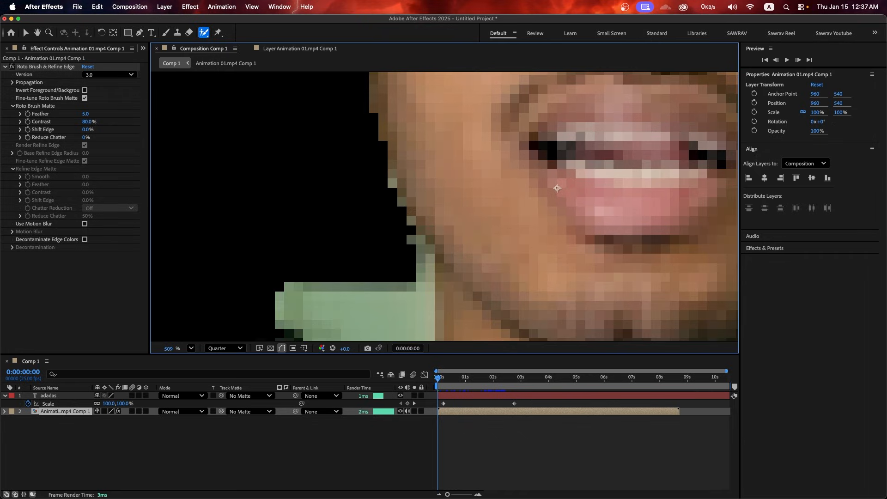
pyautogui.scroll(-5, 557, 188)
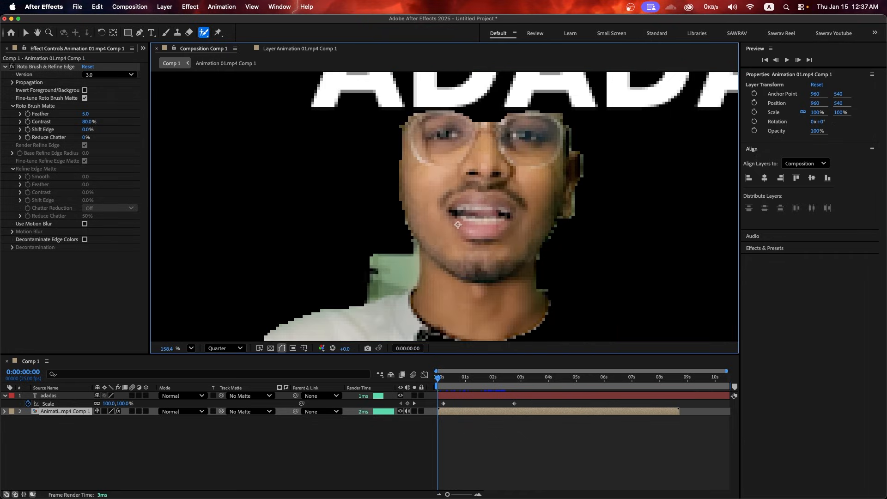
pyautogui.click(46, 67)
pyautogui.press('Delete')
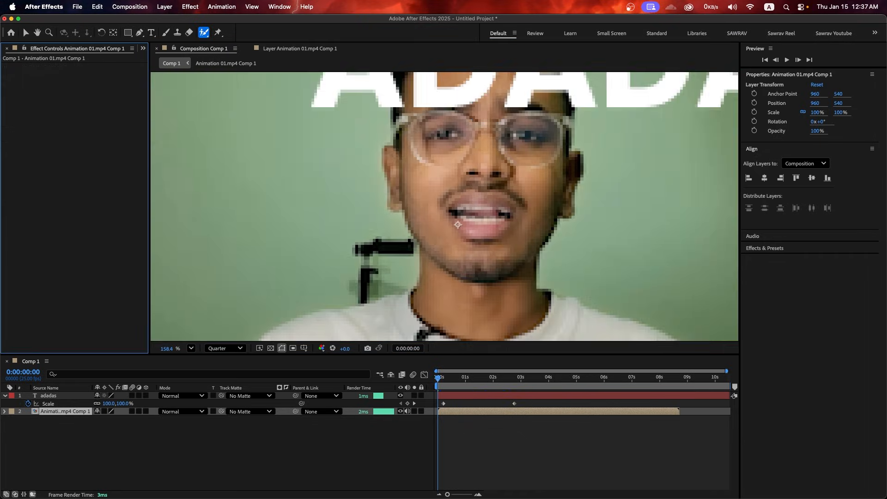
pyautogui.scroll(-3, 496, 206)
pyautogui.scroll(-1, 498, 199)
pyautogui.click(225, 348)
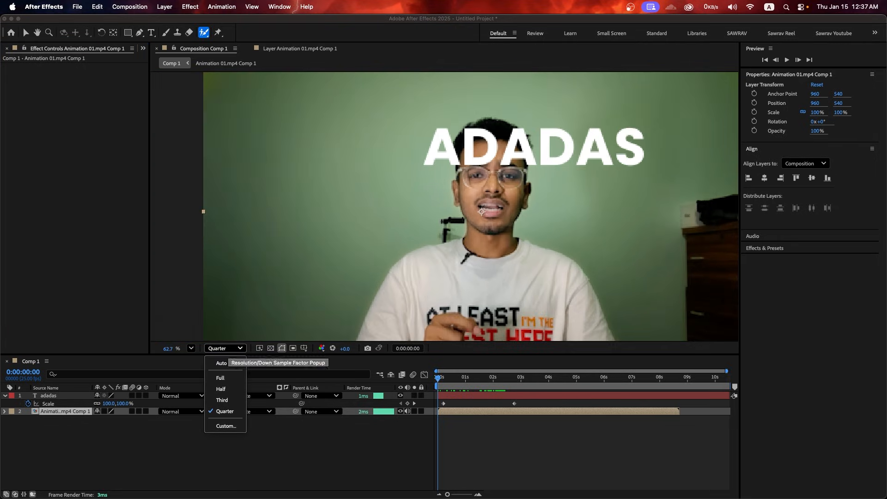
# Set the preview to Full resolution and try Roto Brush strokes over the face in the Layer panel
pyautogui.click(220, 372)
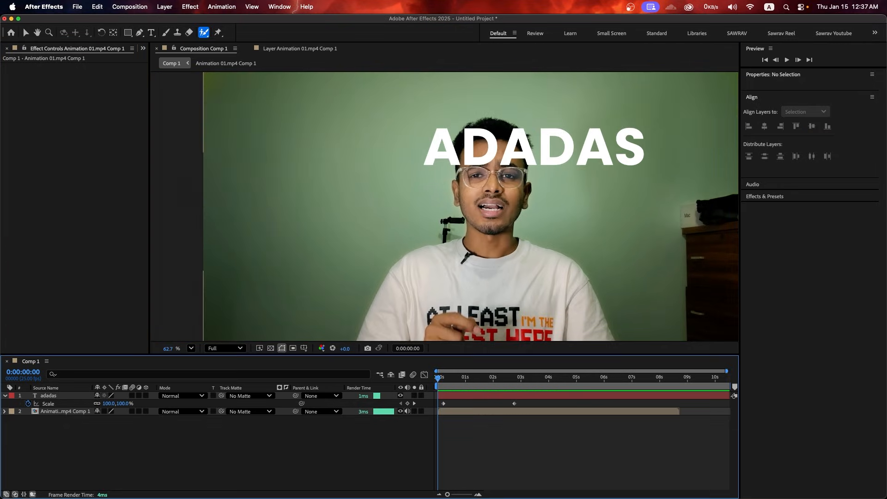
pyautogui.doubleClick(446, 147)
pyautogui.scroll(-3, 446, 146)
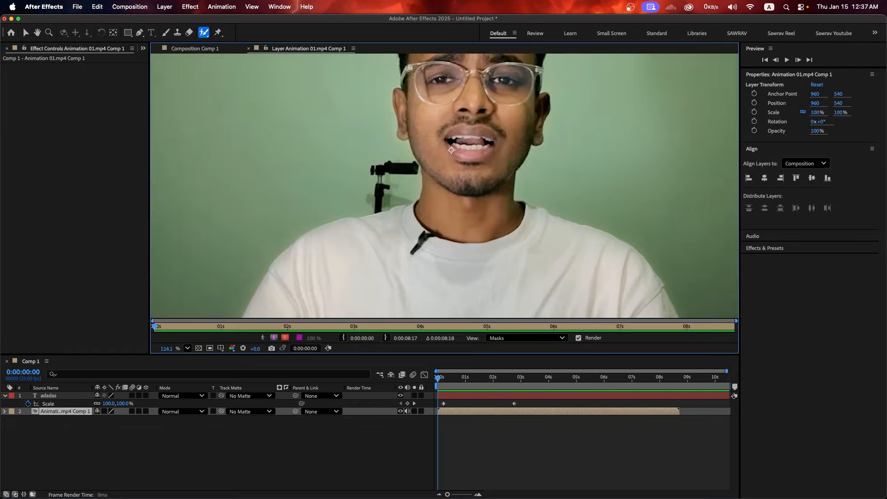
pyautogui.scroll(3, 446, 146)
pyautogui.moveTo(446, 146); pyautogui.dragTo(445, 233)
pyautogui.moveTo(366, 159); pyautogui.dragTo(394, 223)
pyautogui.scroll(4, 400, 206)
pyautogui.scroll(-5, 396, 138)
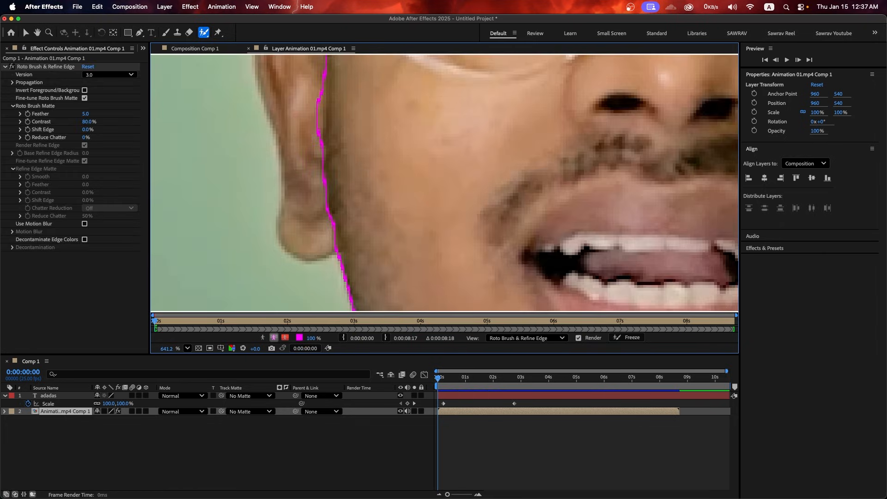
pyautogui.scroll(6, 395, 98)
pyautogui.scroll(-5, 445, 183)
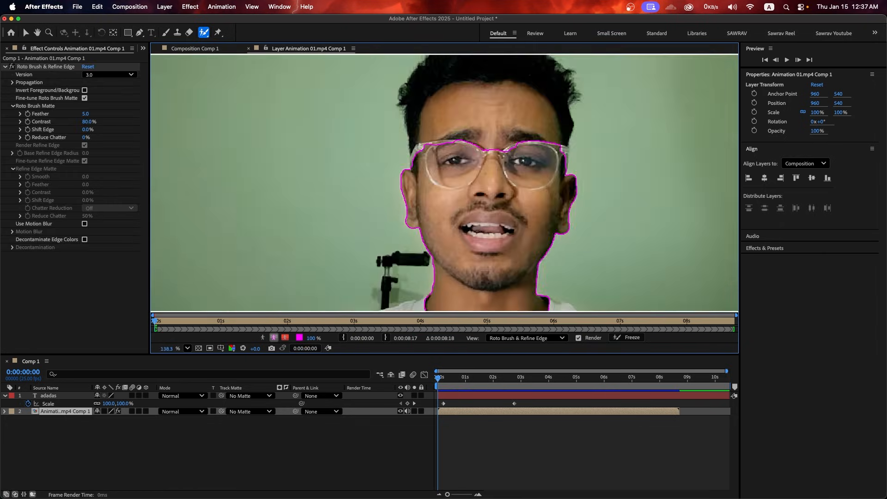
pyautogui.scroll(5, 445, 183)
# Close the Layer panel and delete the Roto Brush & Refine Edge effect
pyautogui.press('super+w')
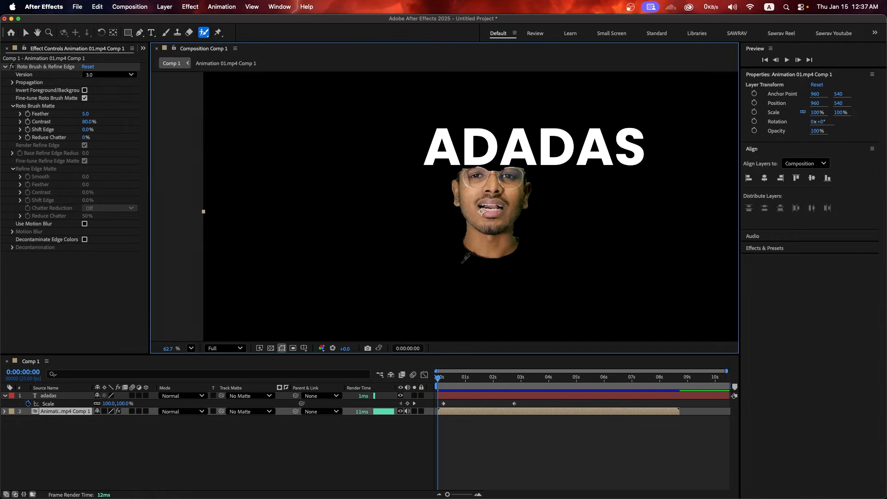
pyautogui.click(45, 67)
pyautogui.press('Delete')
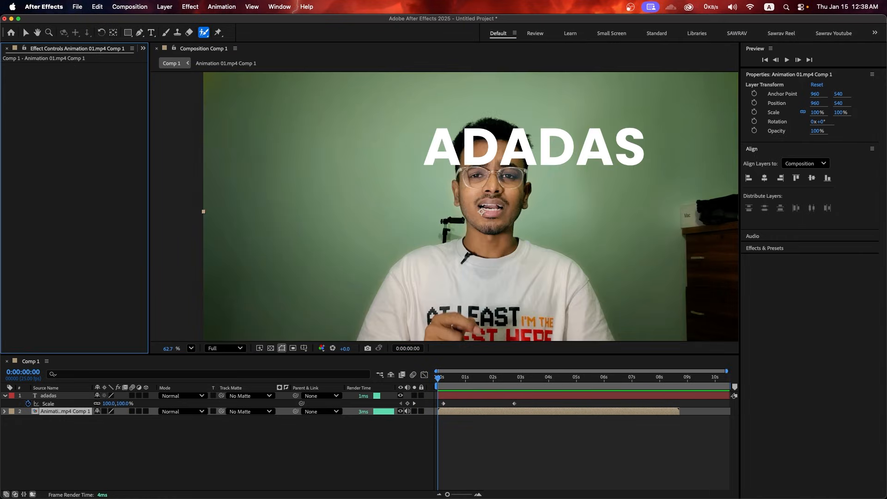
# Set the Comp 1 view zoom to Fit and select the adadas text layer
pyautogui.scroll(4, 513, 175)
pyautogui.scroll(-7, 513, 175)
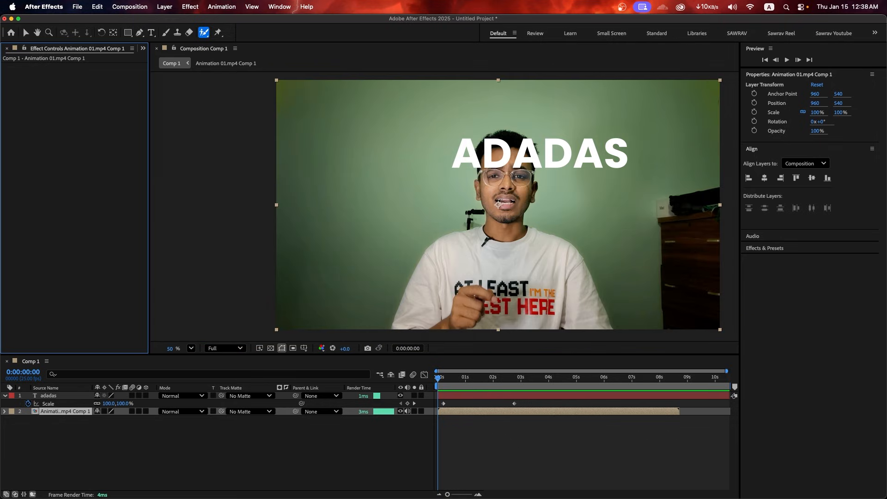
pyautogui.scroll(3, 513, 175)
pyautogui.scroll(2, 521, 196)
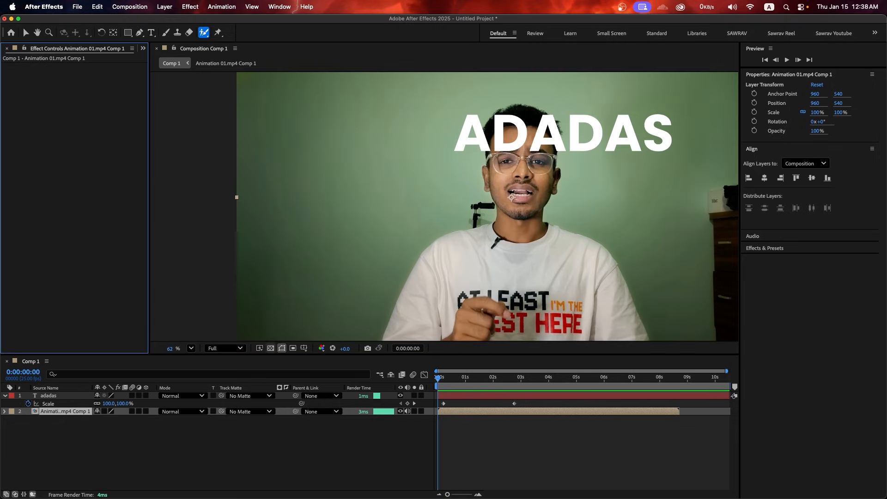
pyautogui.click(190, 348)
pyautogui.click(203, 164)
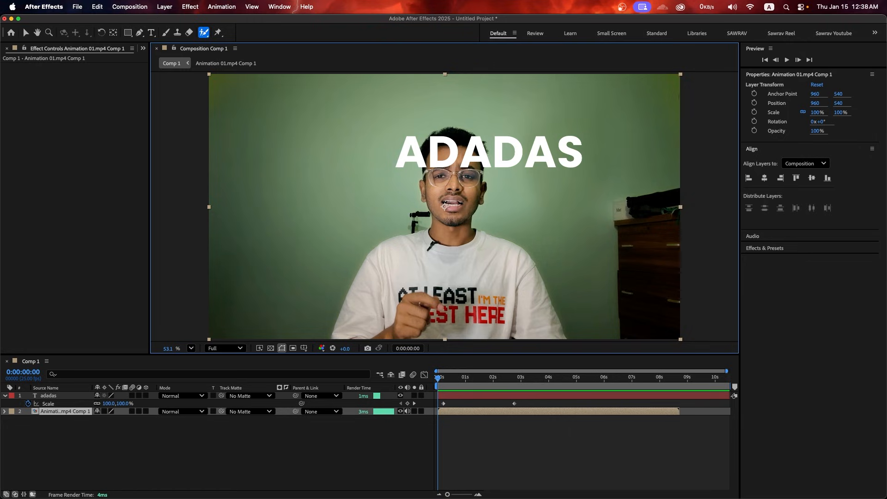
pyautogui.click(409, 150)
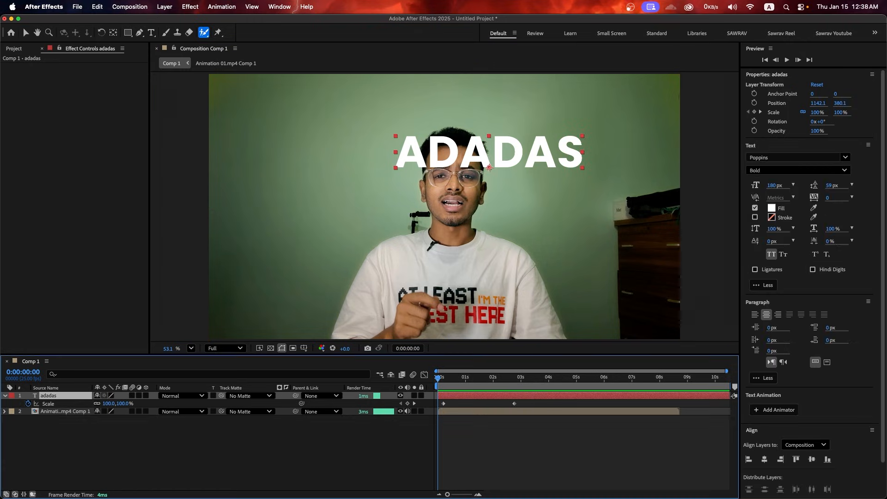